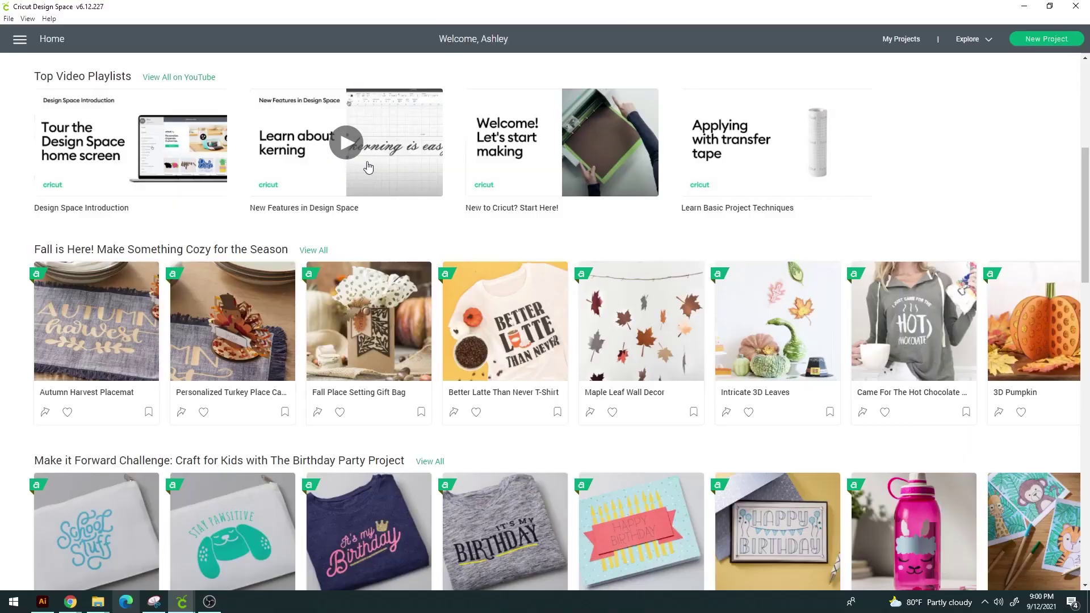
Look over the home page's featured projects and video playlists, and start a new blank project
scroll(491, 230, "down", 1)
scroll(491, 230, "down", 12)
scroll(515, 415, "down", 7)
scroll(674, 365, "up", 20)
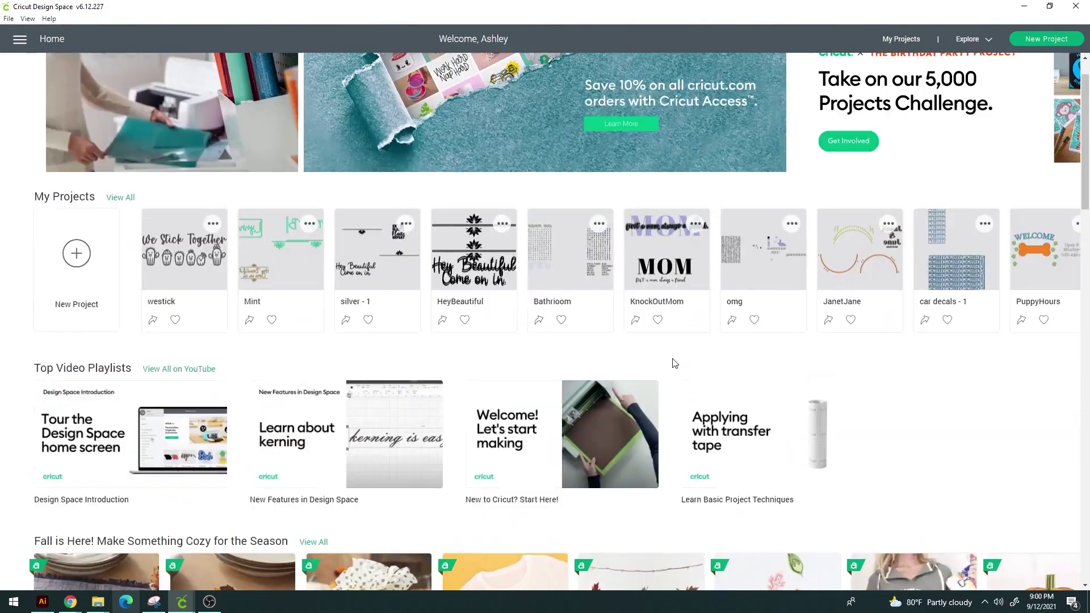
scroll(674, 363, "up", 2)
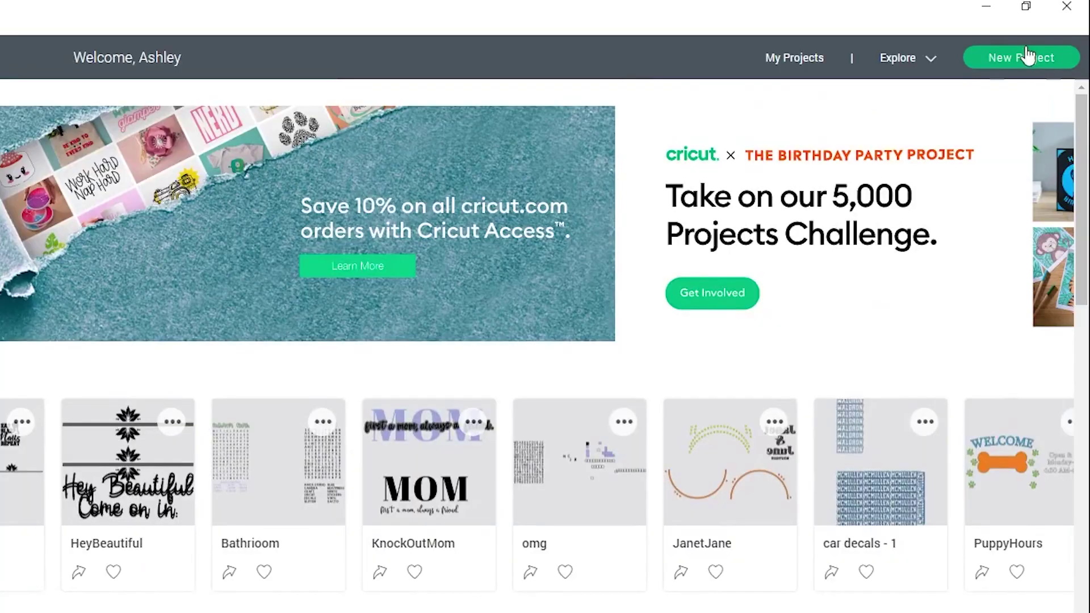
left_click(1024, 61)
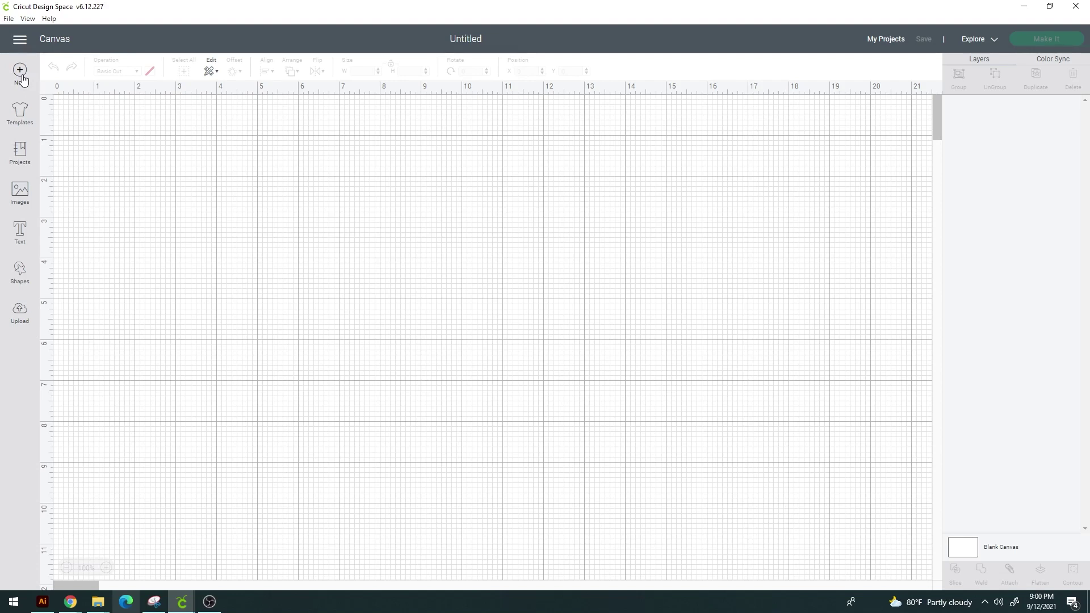
Add a circle to the canvas and place a duplicate of it to the right of the original
left_click(30, 282)
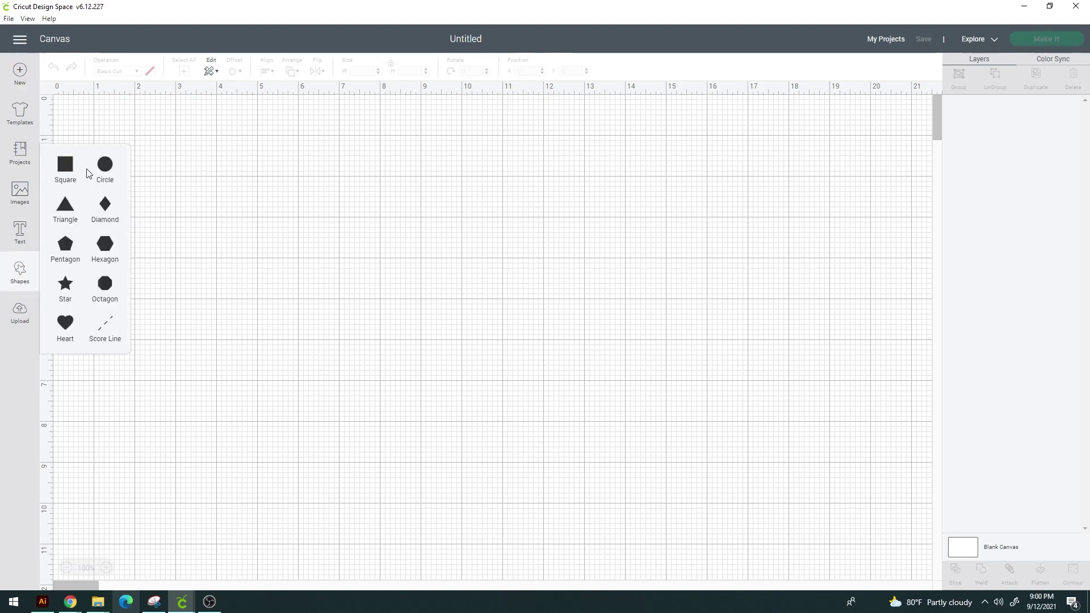
left_click(105, 166)
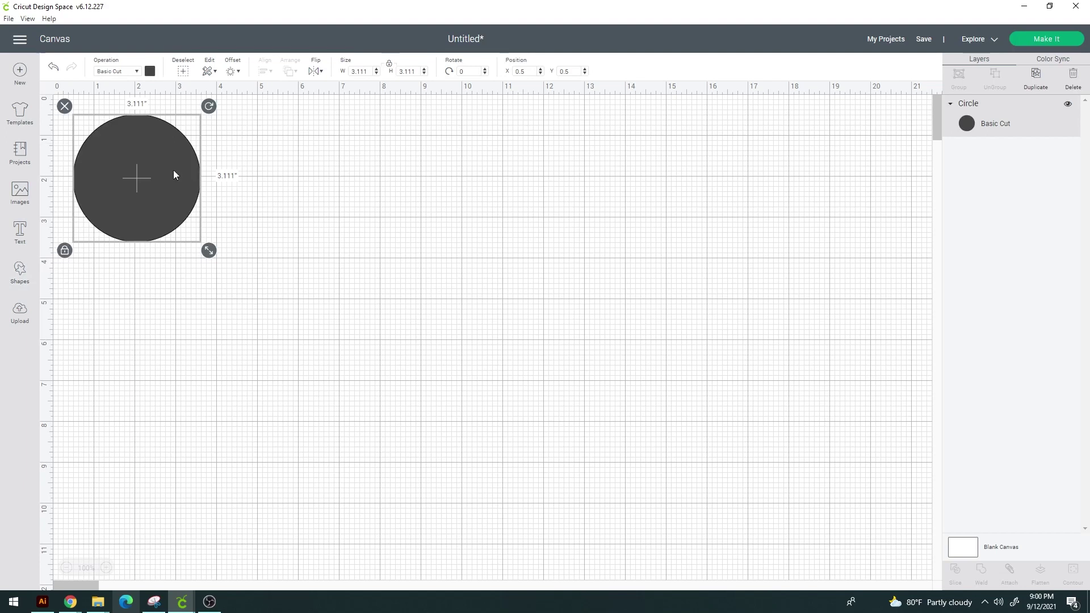
key("ctrl+d")
left_click_drag(176, 204, 312, 189)
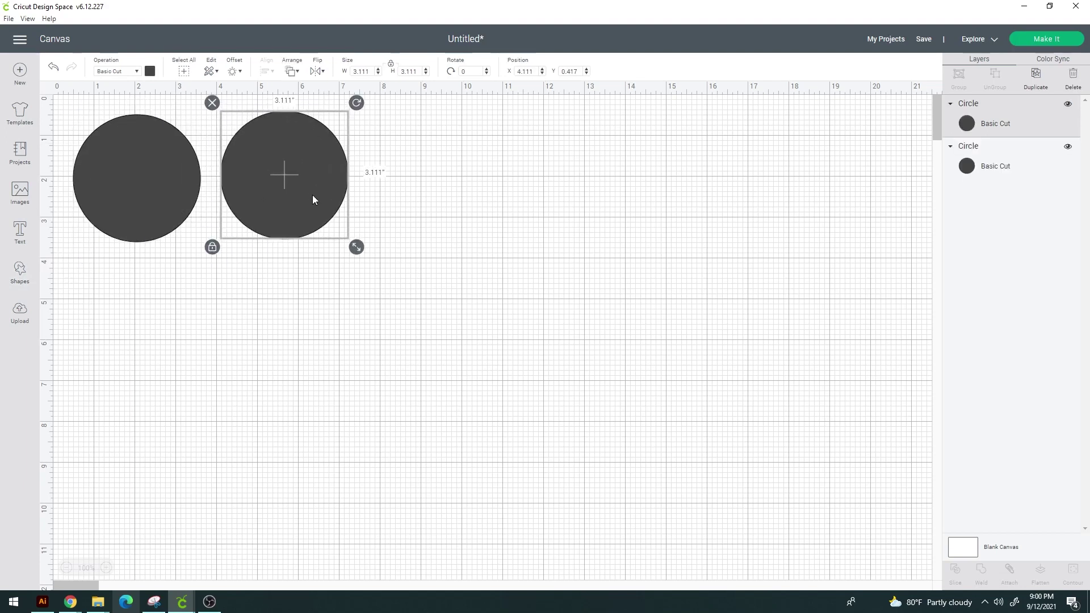
Replace the project with a new blank one, discarding the two unsaved circles
left_click(20, 73)
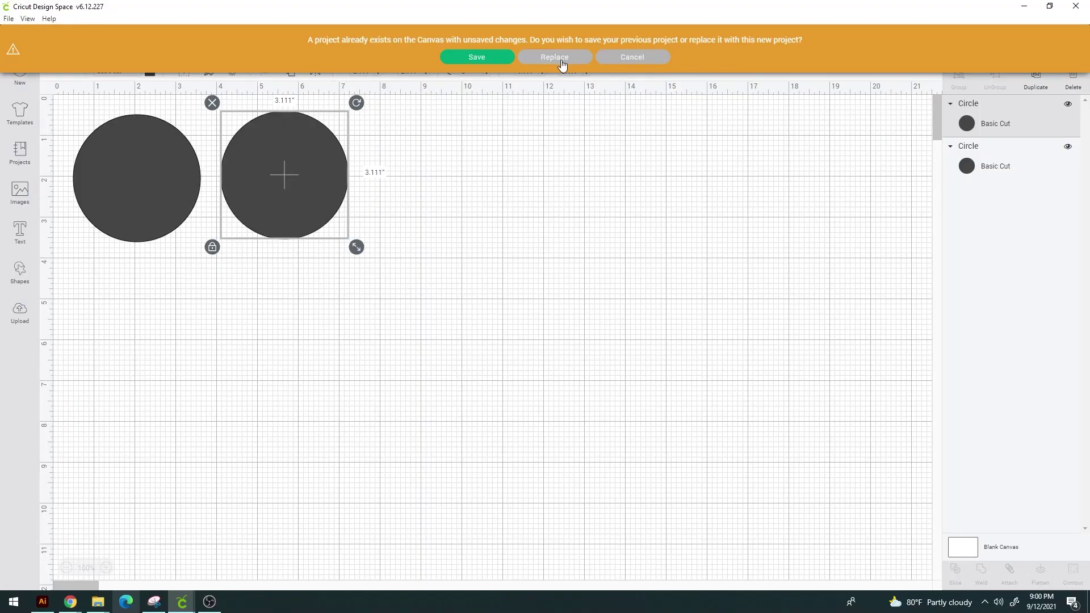
left_click(554, 57)
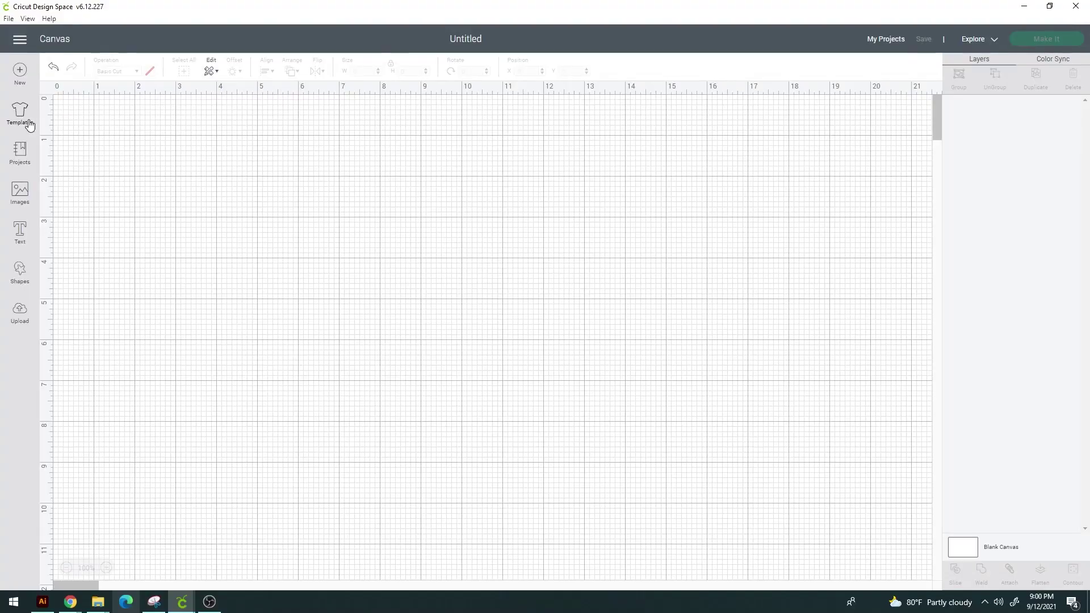
Try the Banners - Scallop template on the canvas and clear it by starting a new project
left_click(29, 124)
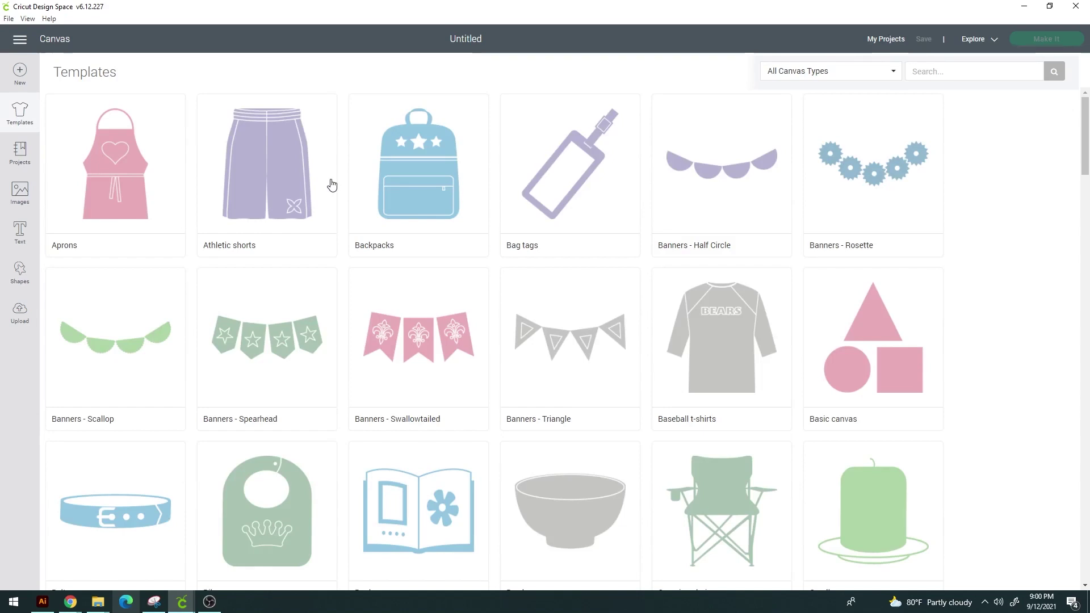
scroll(339, 189, "down", 5)
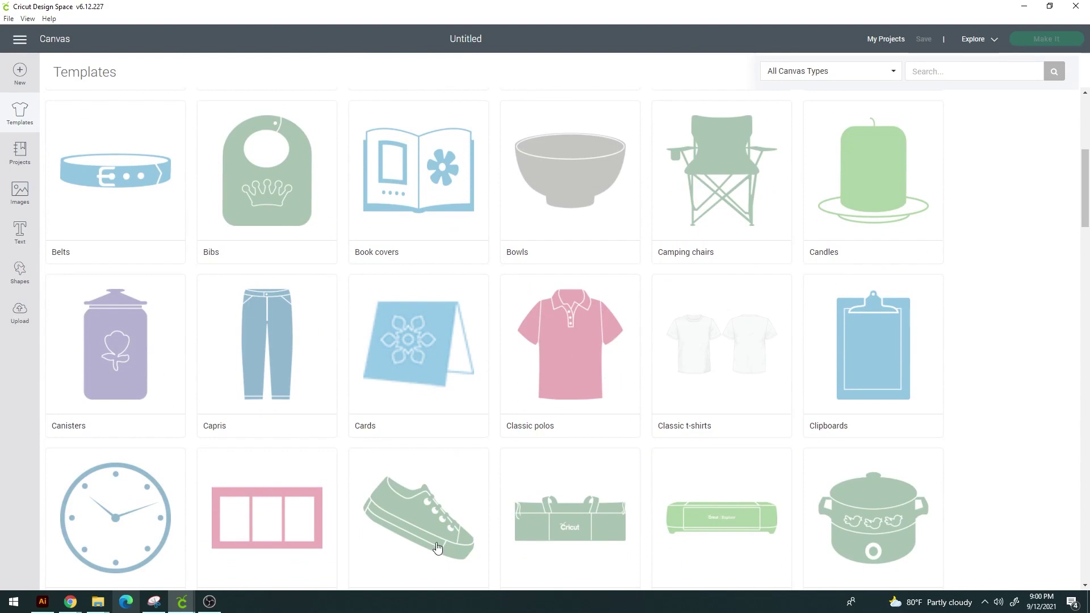
scroll(695, 495, "up", 5)
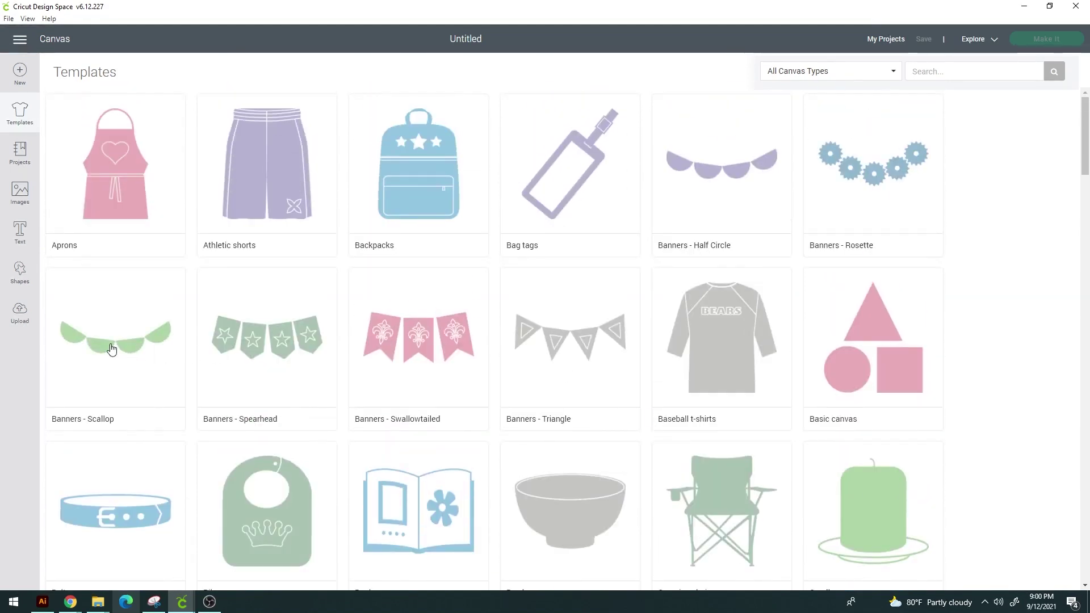
left_click(112, 349)
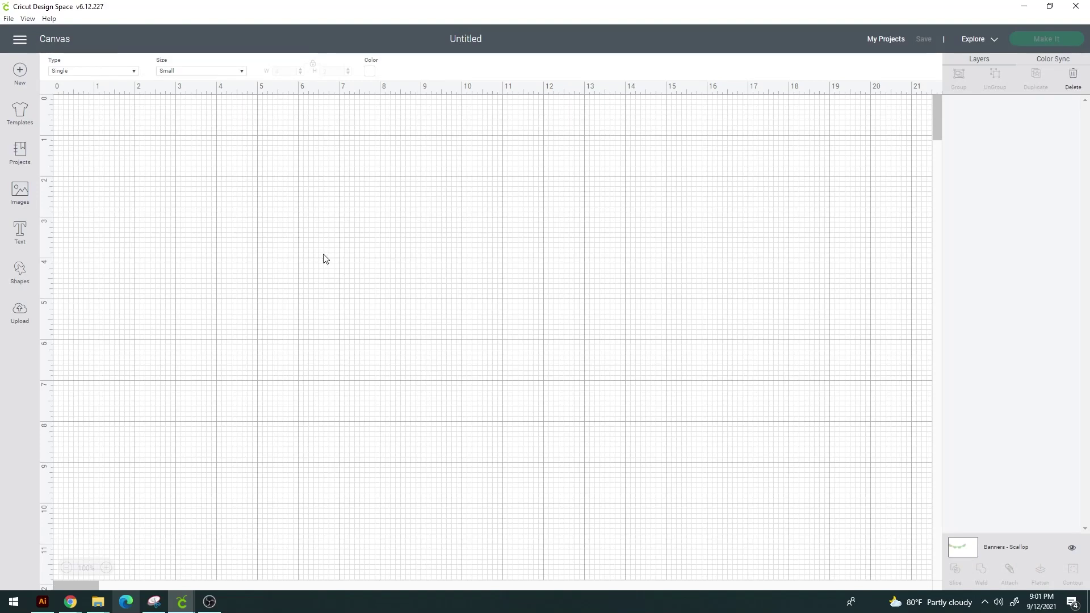
left_click_drag(285, 230, 94, 116)
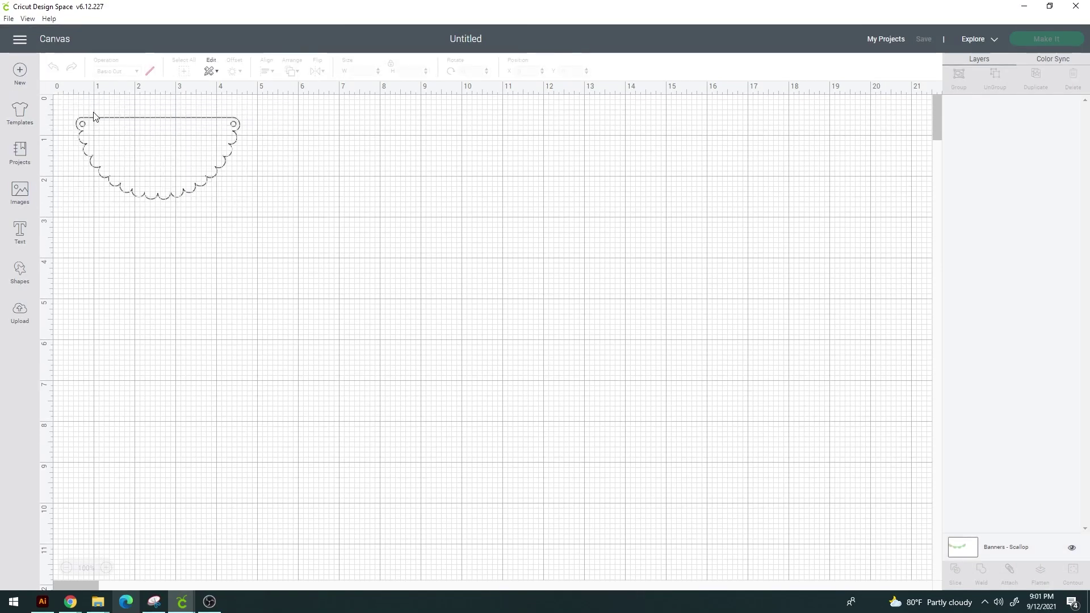
left_click(20, 70)
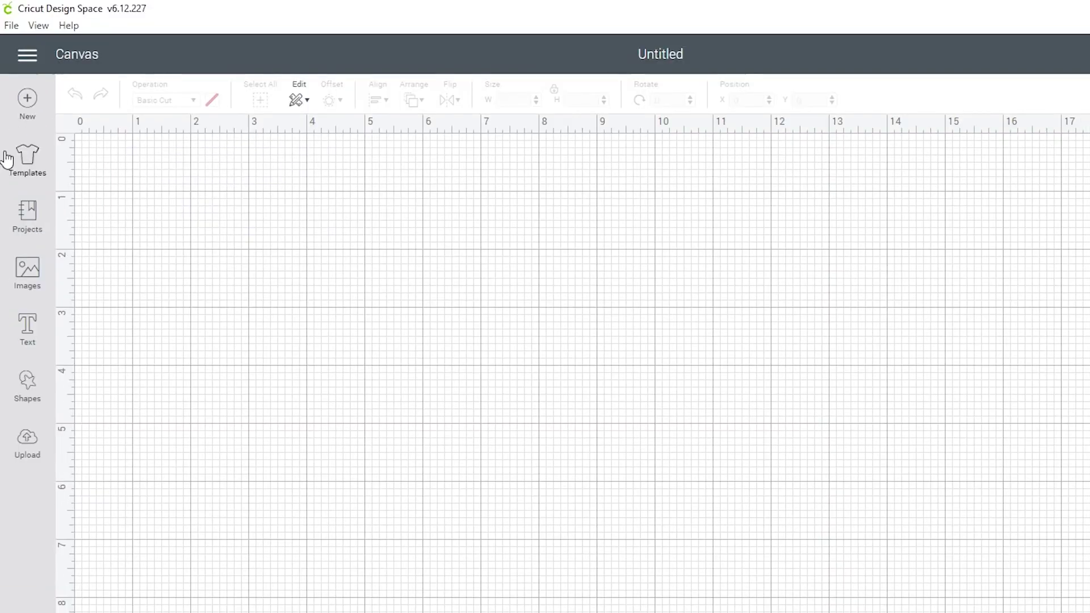
Browse the ready-made projects across all categories
left_click(32, 224)
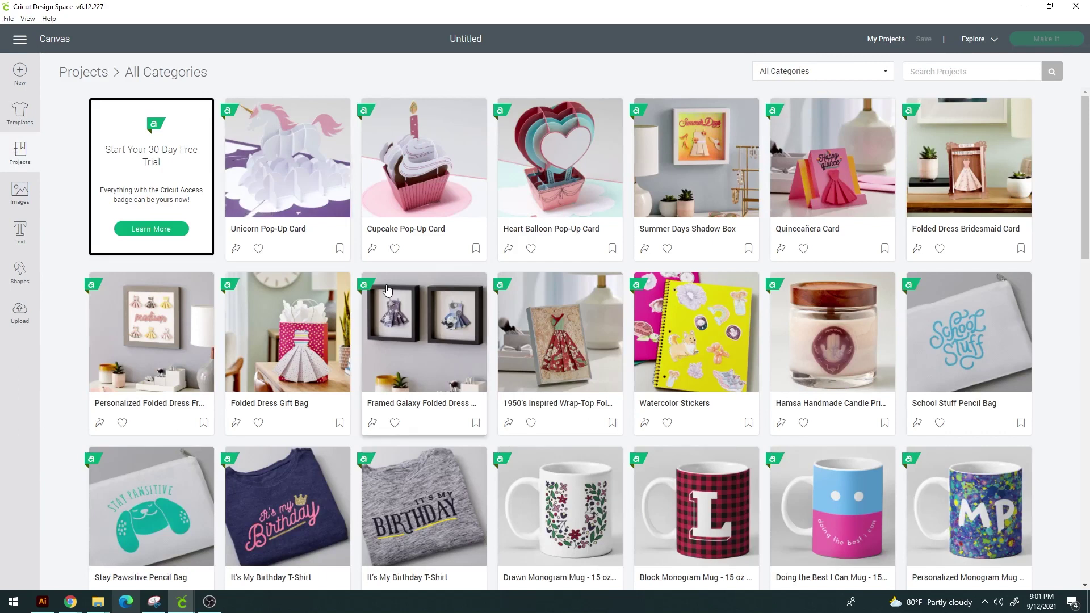
scroll(270, 250, "down", 4)
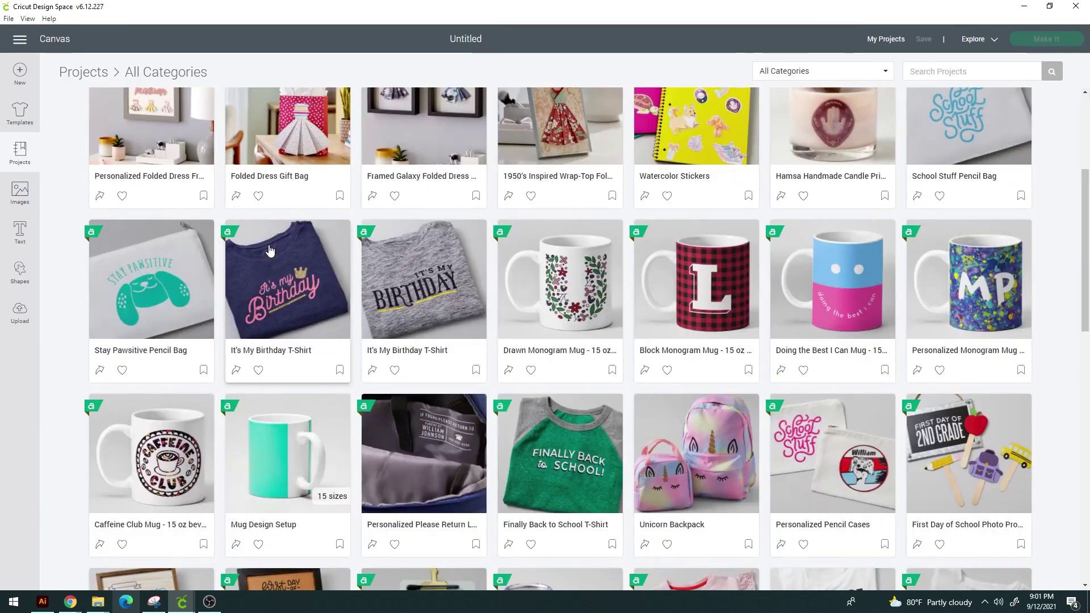
scroll(263, 239, "down", 8)
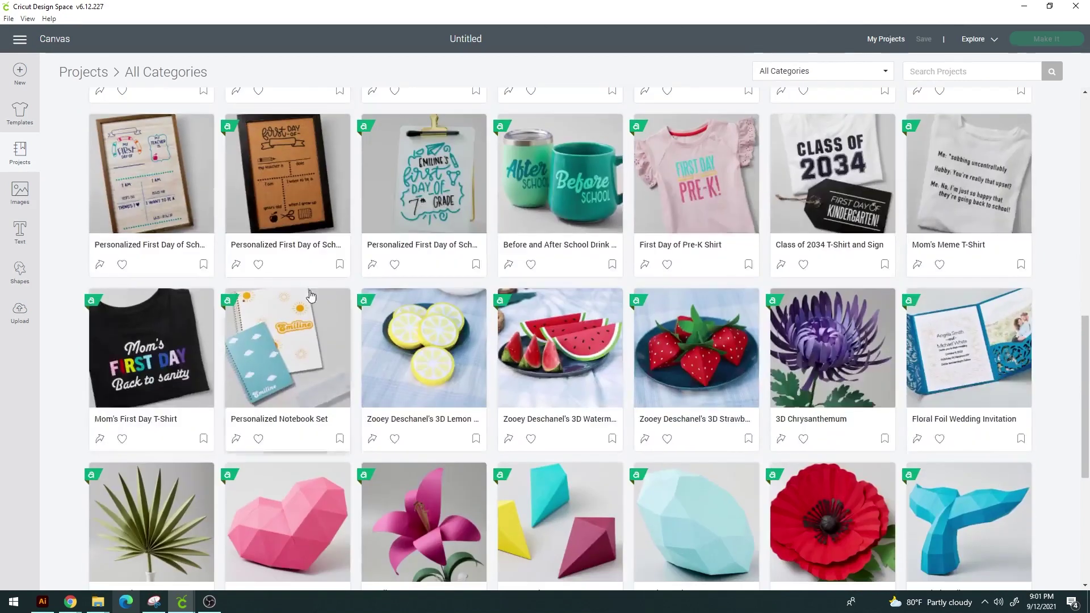
scroll(178, 344, "down", 6)
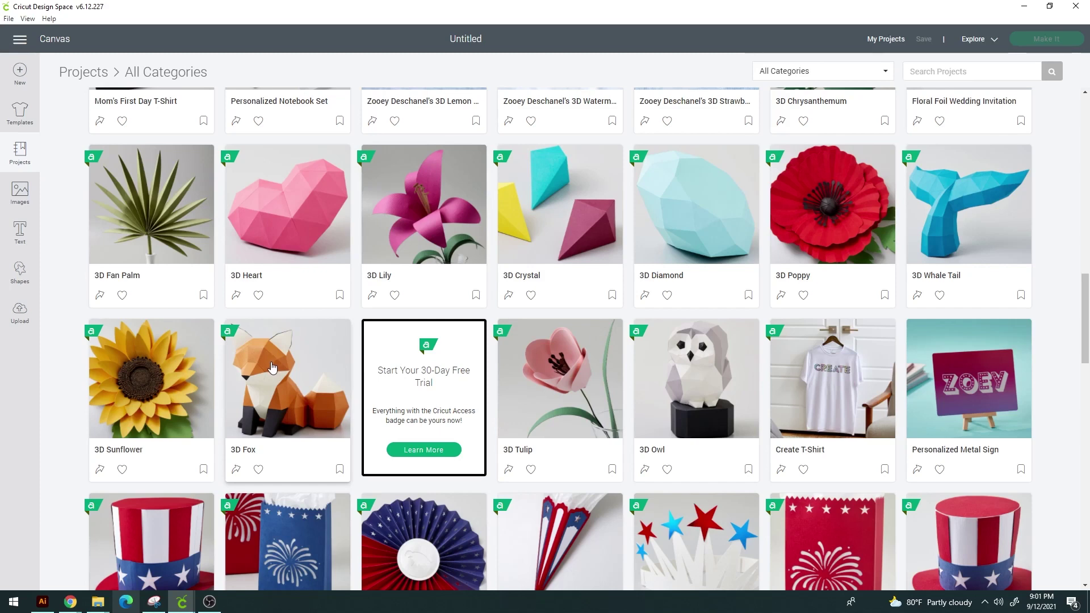
scroll(269, 371, "down", 15)
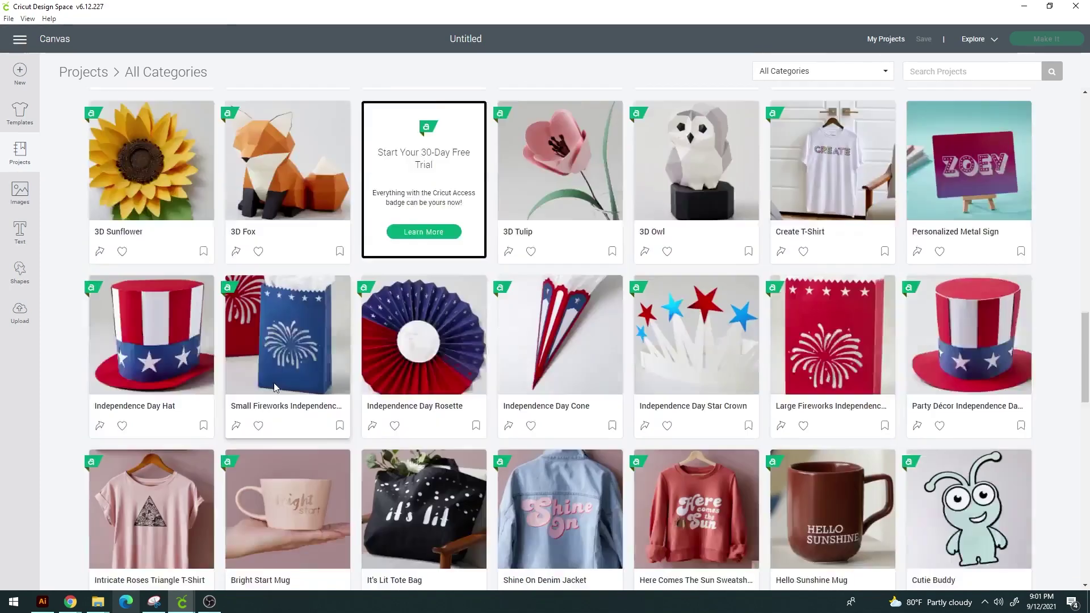
scroll(265, 300, "down", 6)
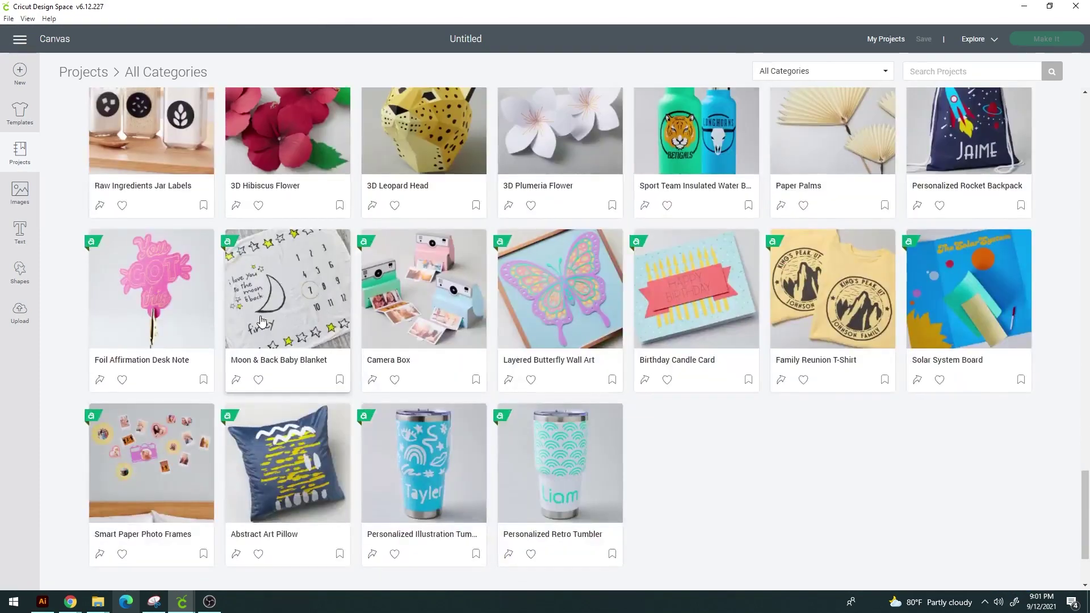
scroll(265, 307, "up", 3)
scroll(261, 322, "down", 3)
scroll(261, 321, "down", 12)
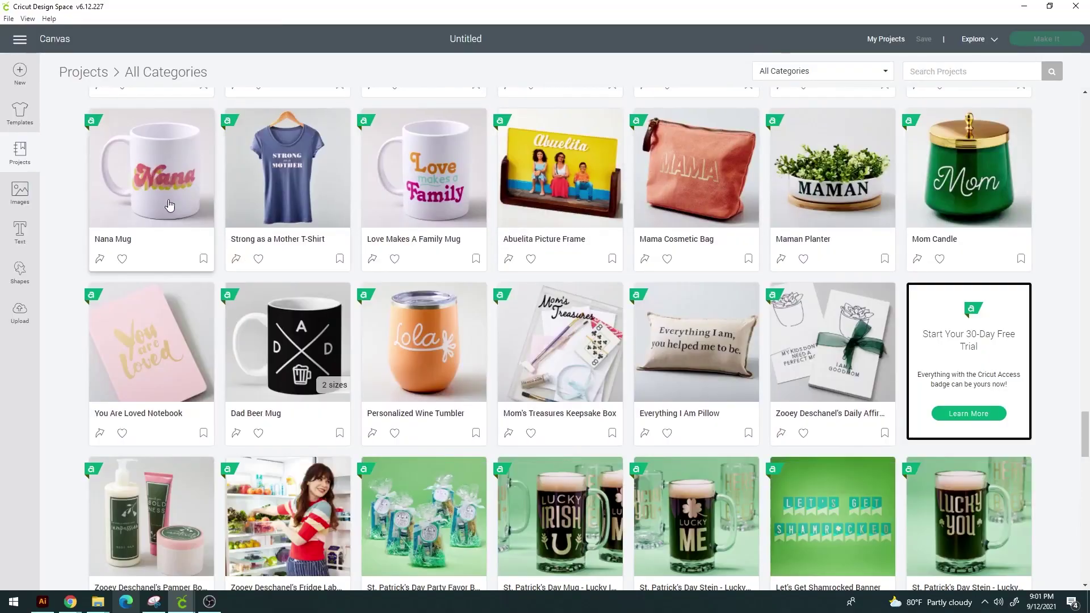
scroll(163, 207, "down", 5)
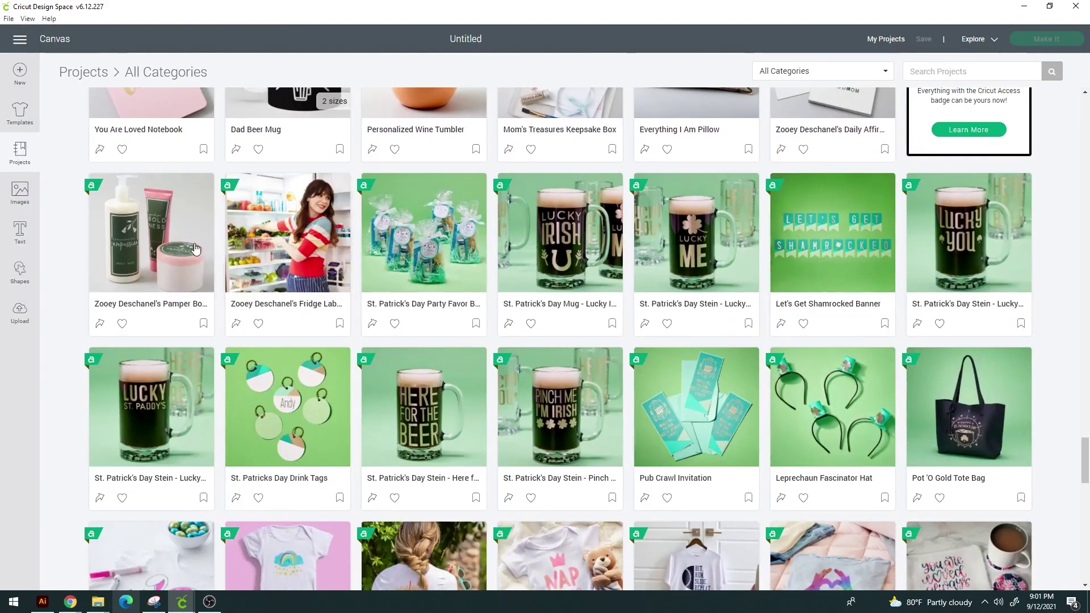
Open the image library and look through the designs in the All Images category
left_click(20, 193)
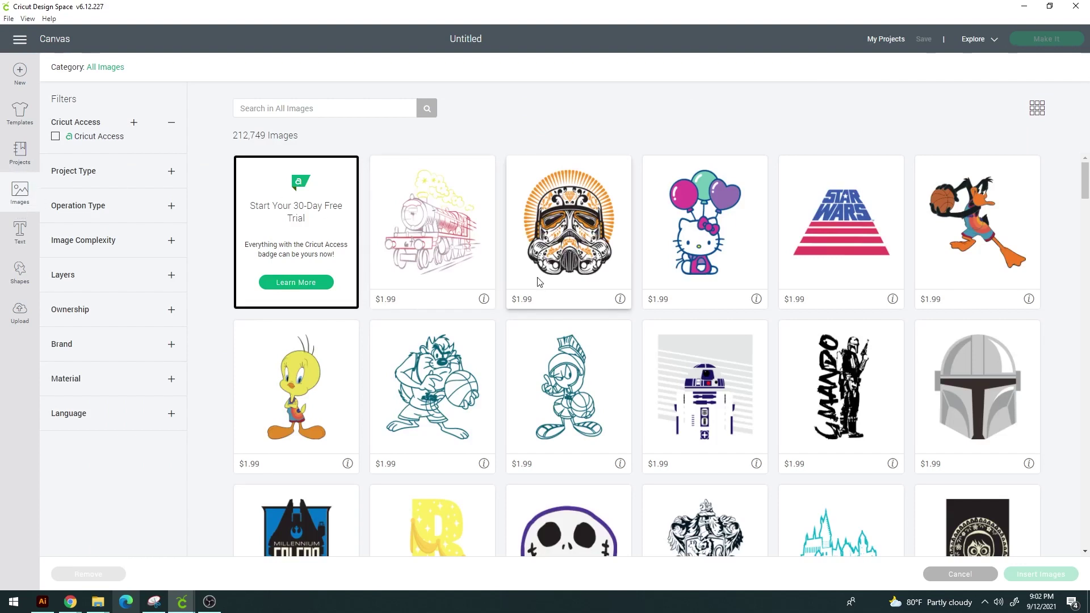
scroll(536, 282, "down", 3)
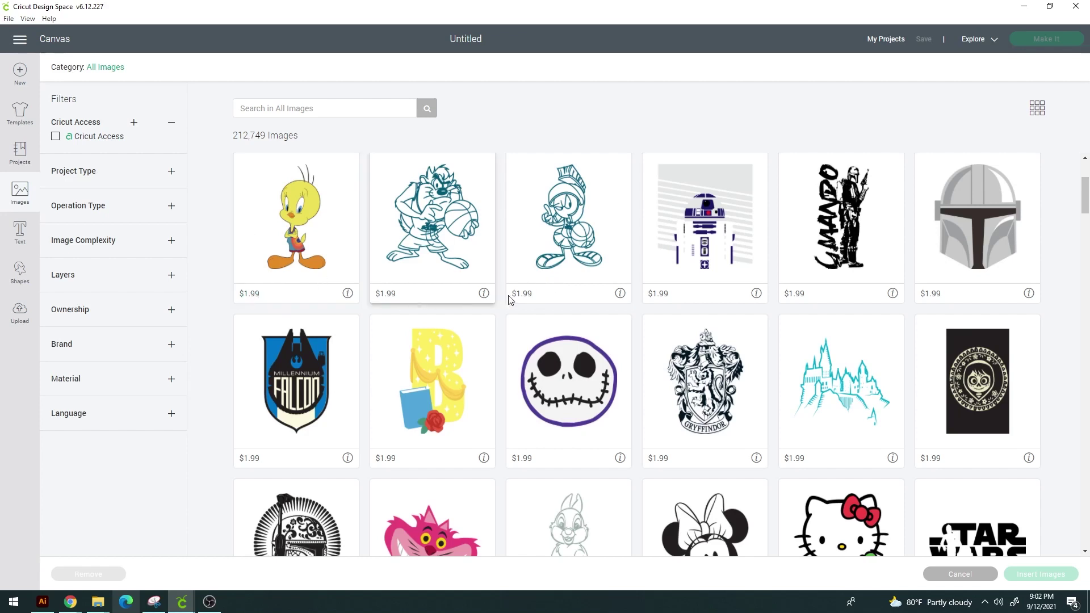
scroll(930, 298, "down", 1)
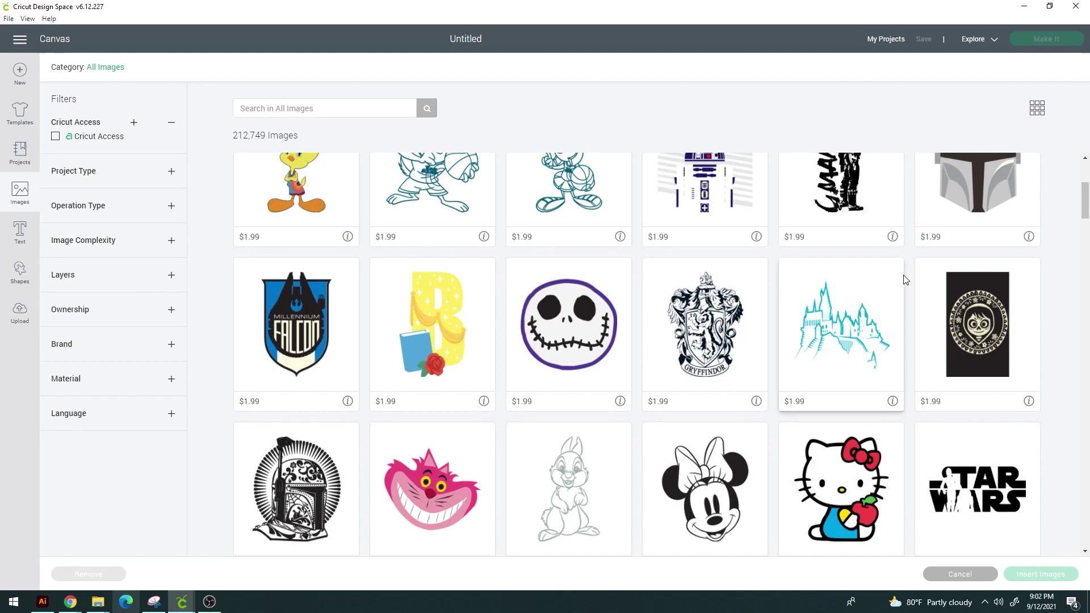
scroll(892, 284, "down", 8)
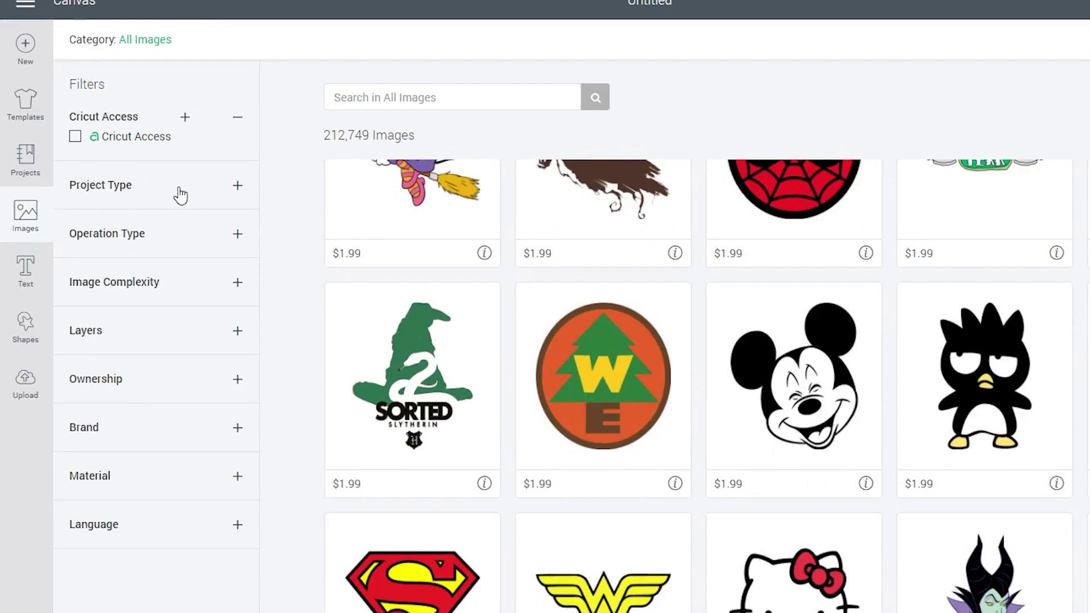
Expand the Project Type and Ownership filters and restrict the image library to Free images
left_click(237, 186)
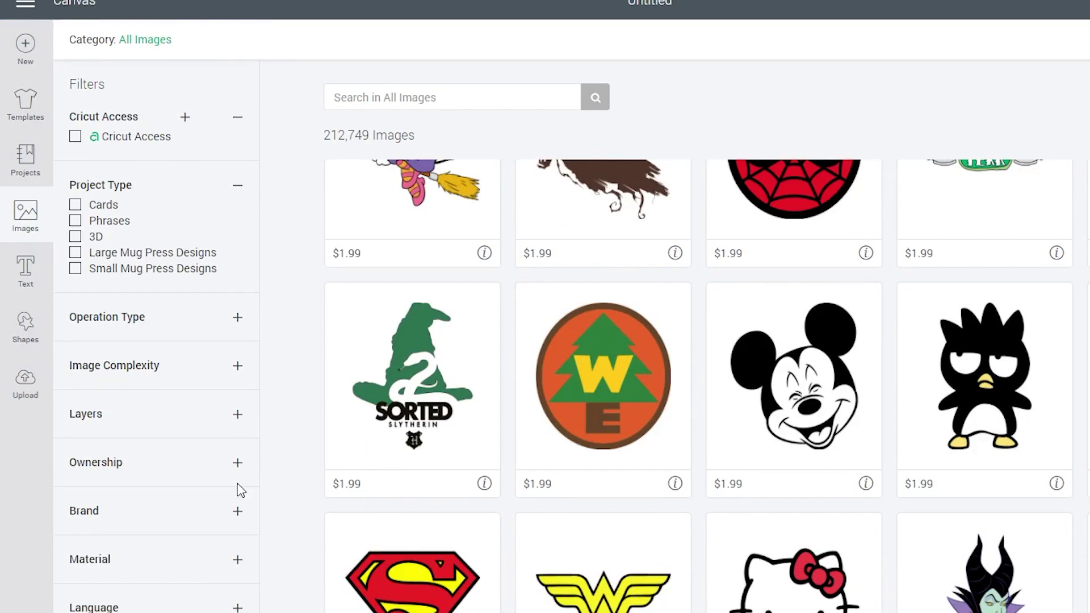
left_click(237, 464)
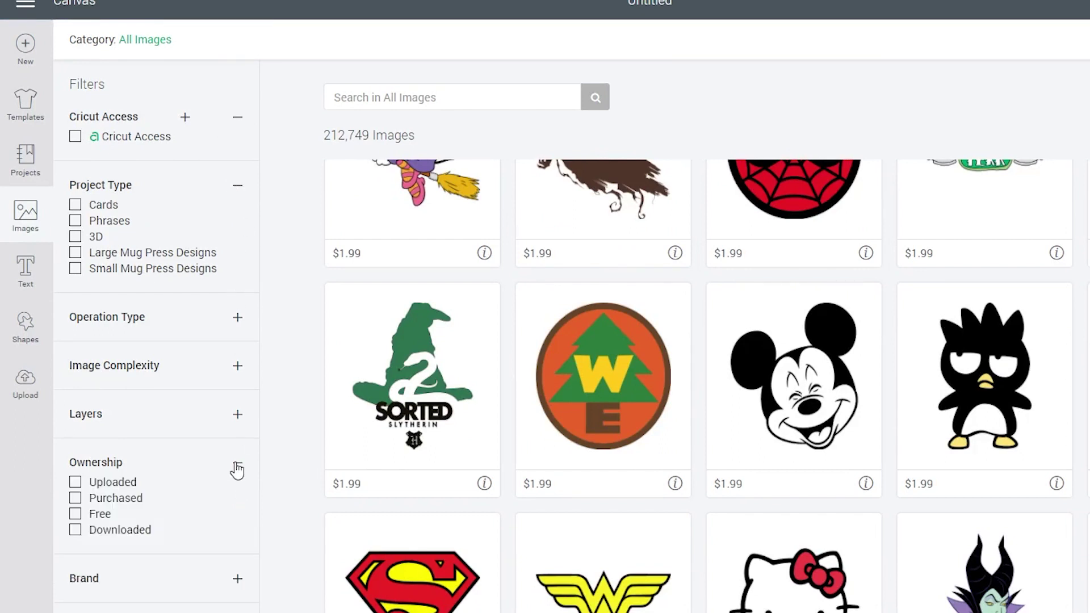
left_click(75, 514)
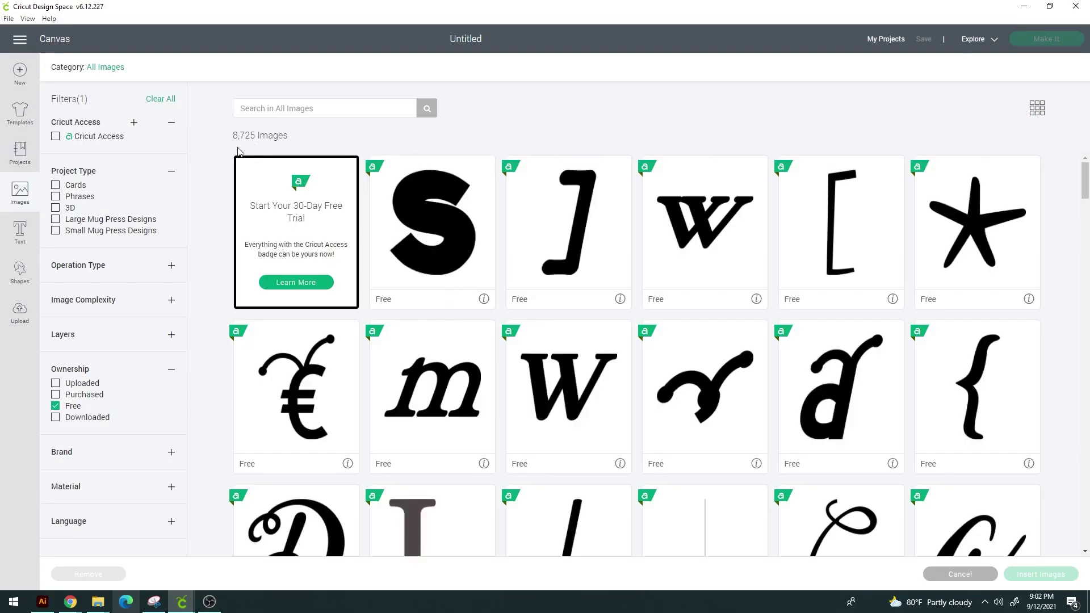
left_click(56, 407)
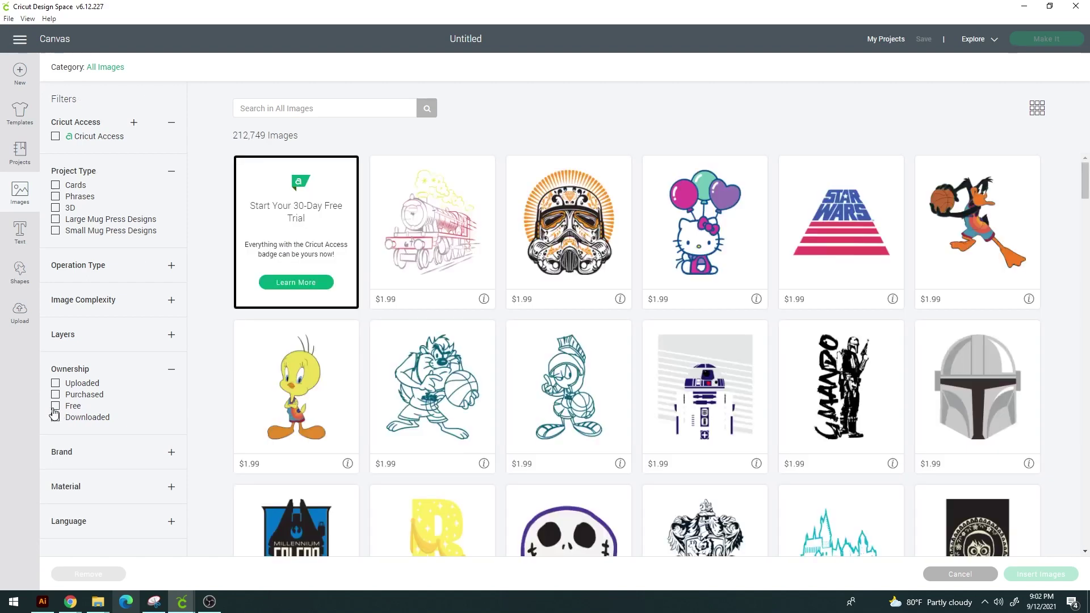
left_click(54, 406)
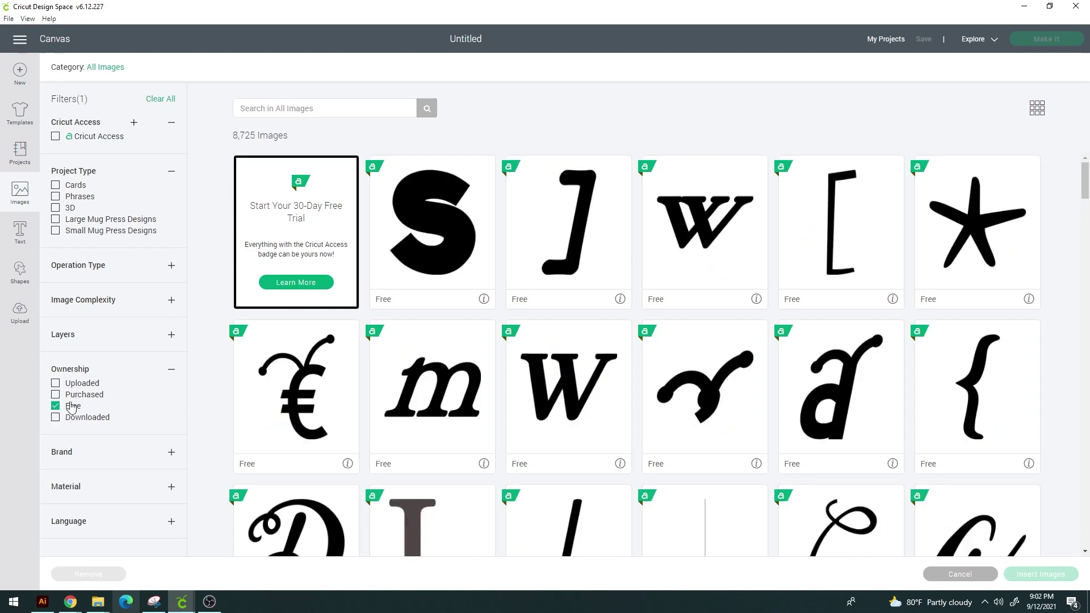
Look through the free images in the filtered library
scroll(556, 341, "down", 10)
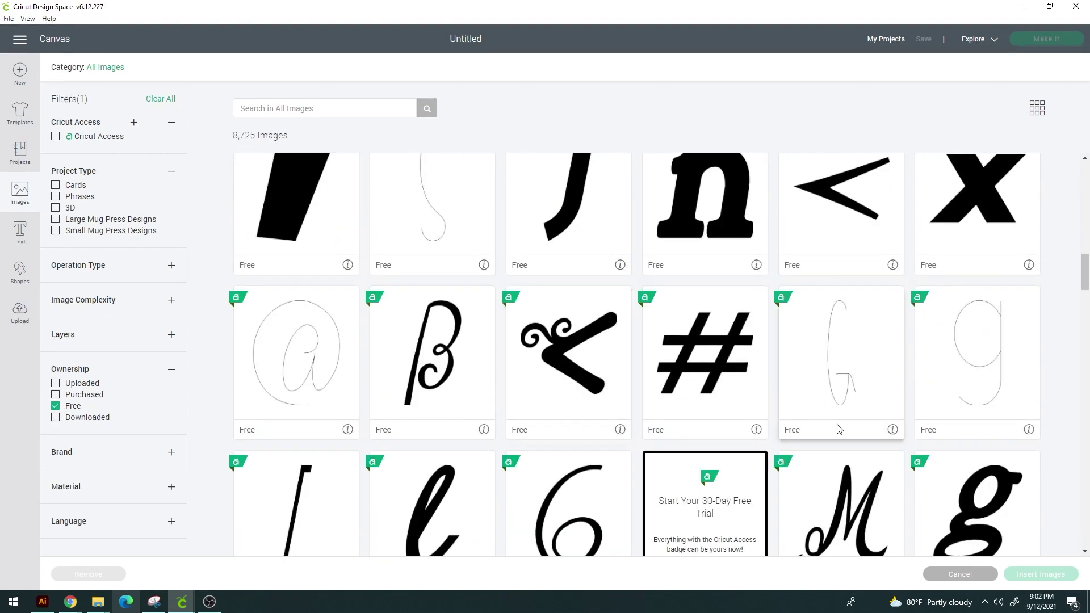
scroll(930, 457, "down", 12)
scroll(936, 474, "up", 1)
scroll(933, 433, "down", 20)
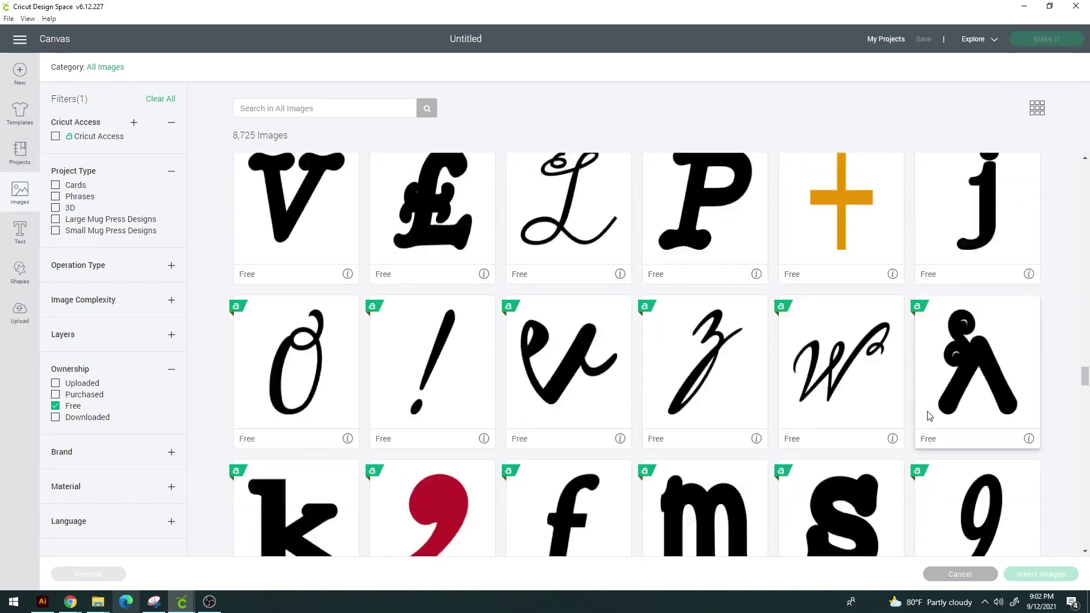
scroll(836, 408, "down", 20)
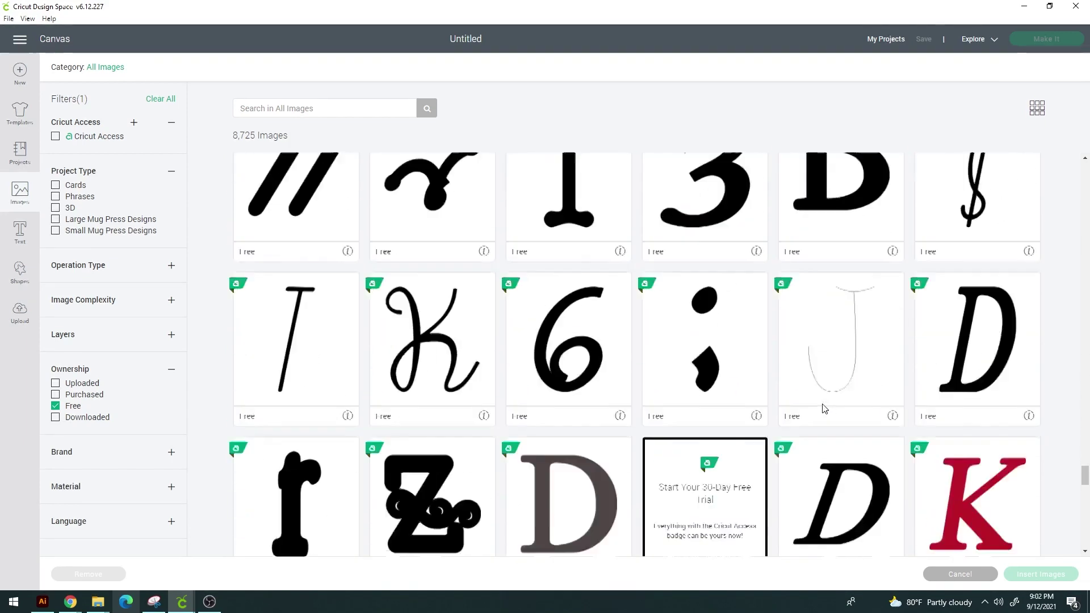
scroll(835, 411, "down", 10)
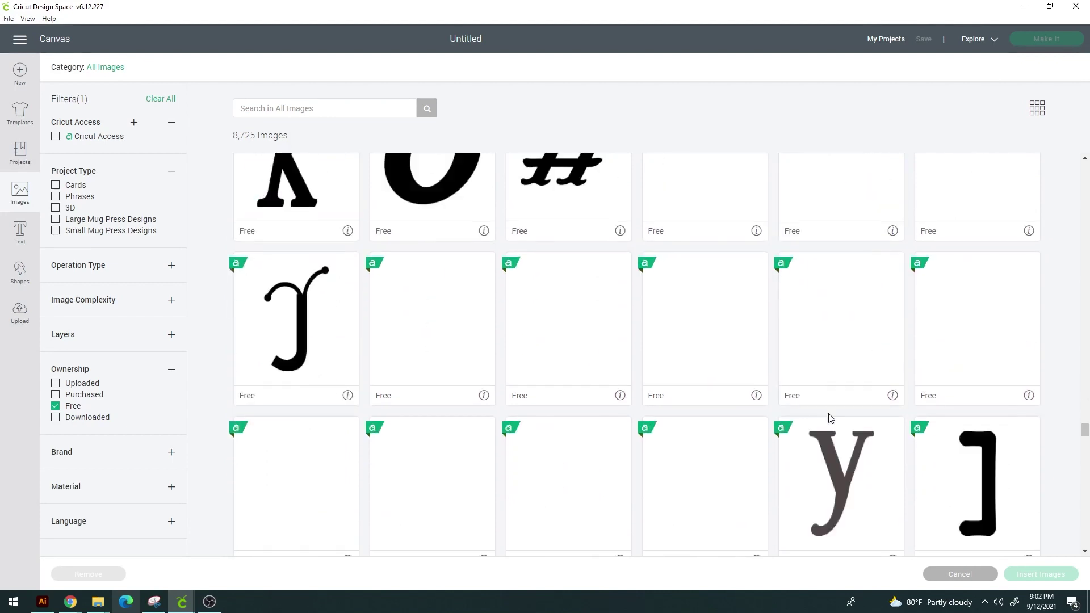
Look through more of the free designs and remove the Free ownership filter from the image library
scroll(760, 380, "down", 15)
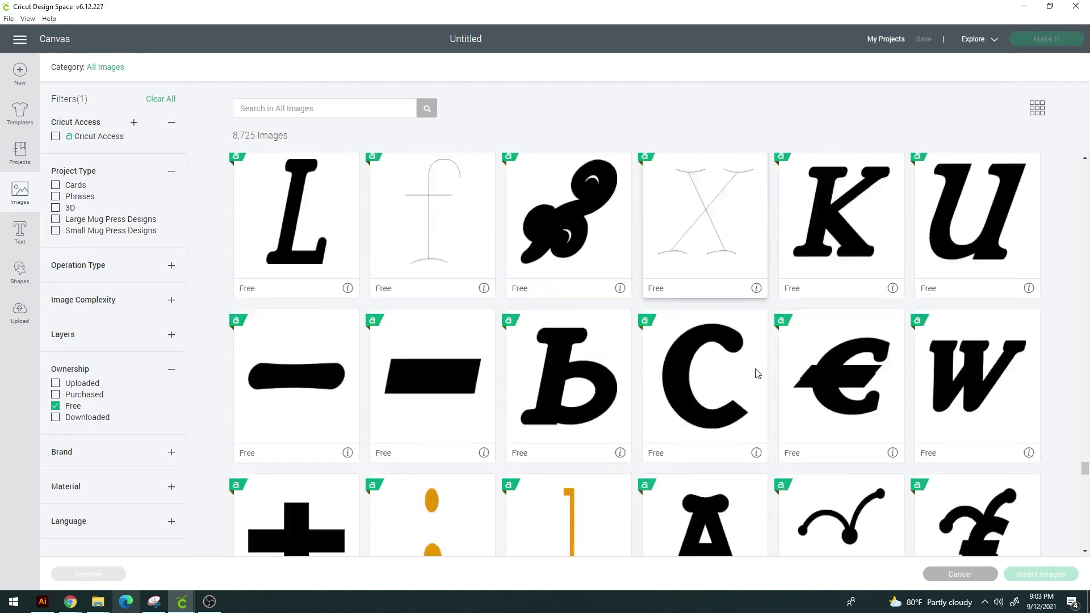
scroll(737, 360, "down", 10)
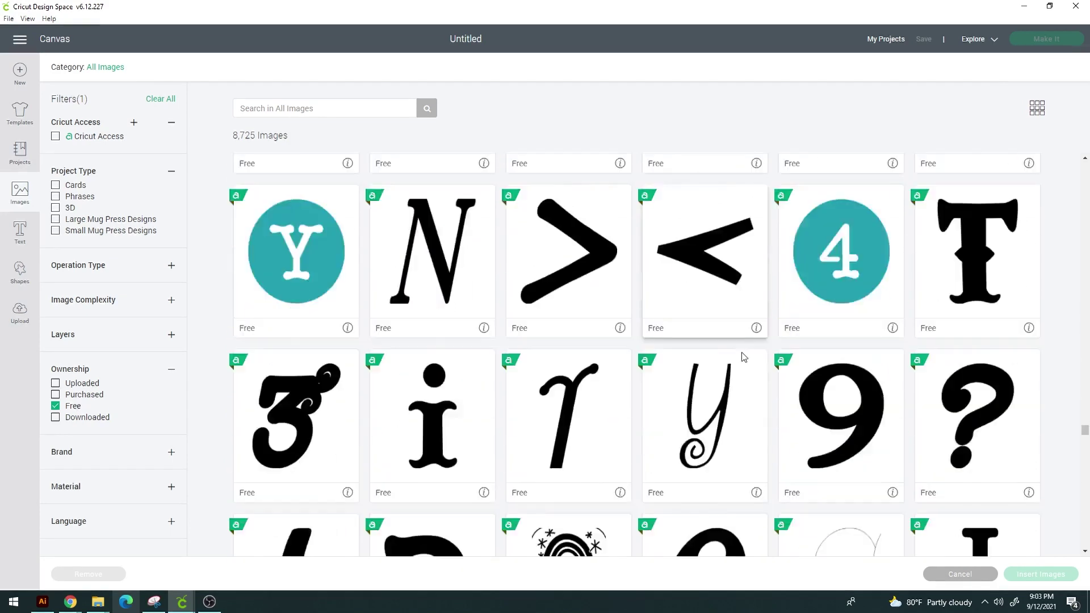
scroll(391, 293, "down", 5)
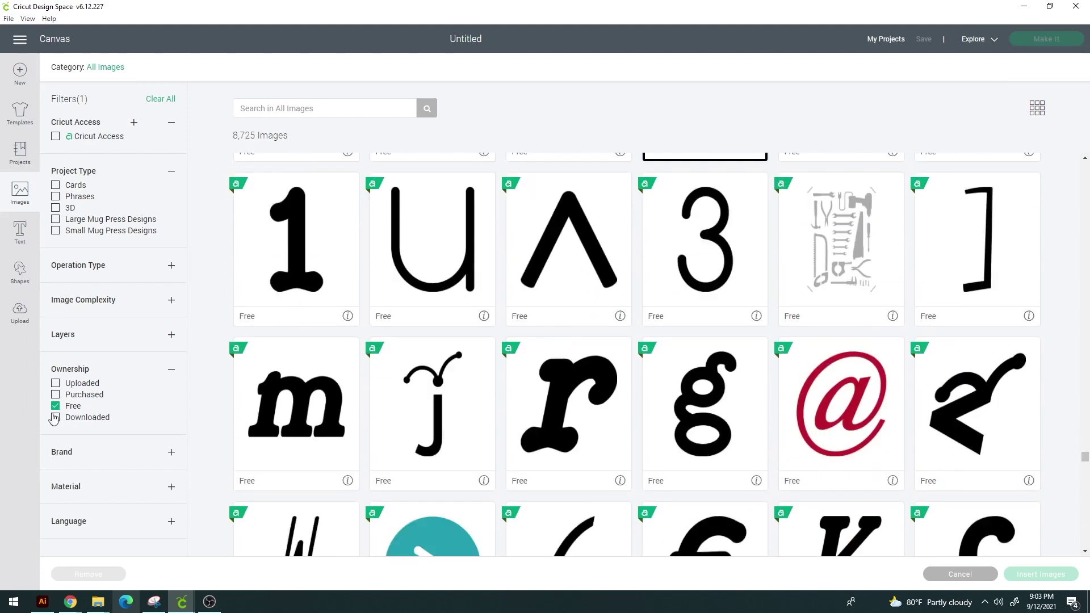
left_click(57, 410)
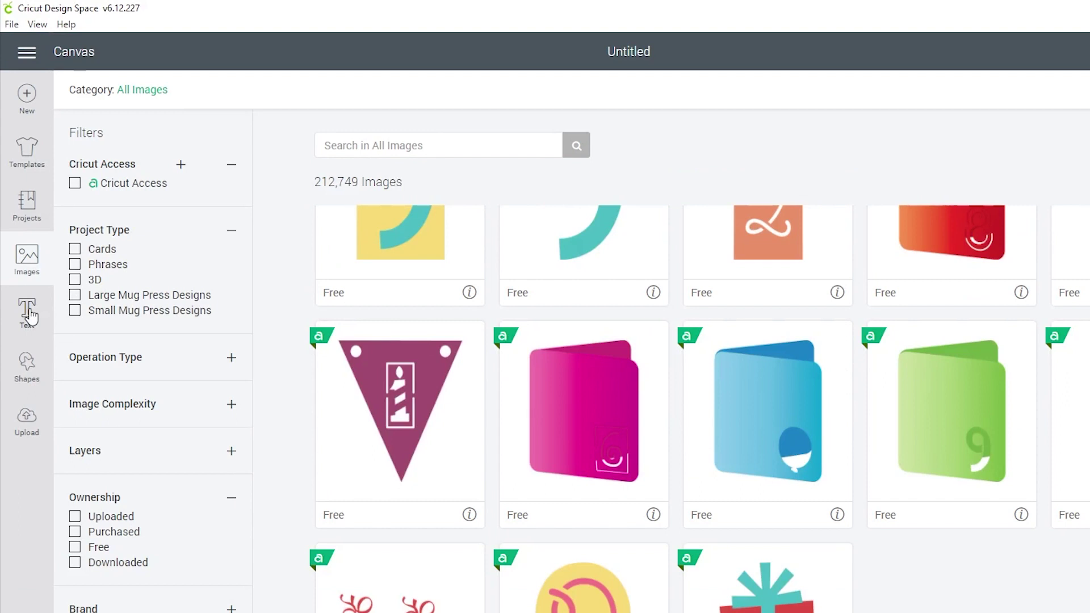
Add a text object containing a first name and place it near the upper-left corner of the canvas
left_click(29, 312)
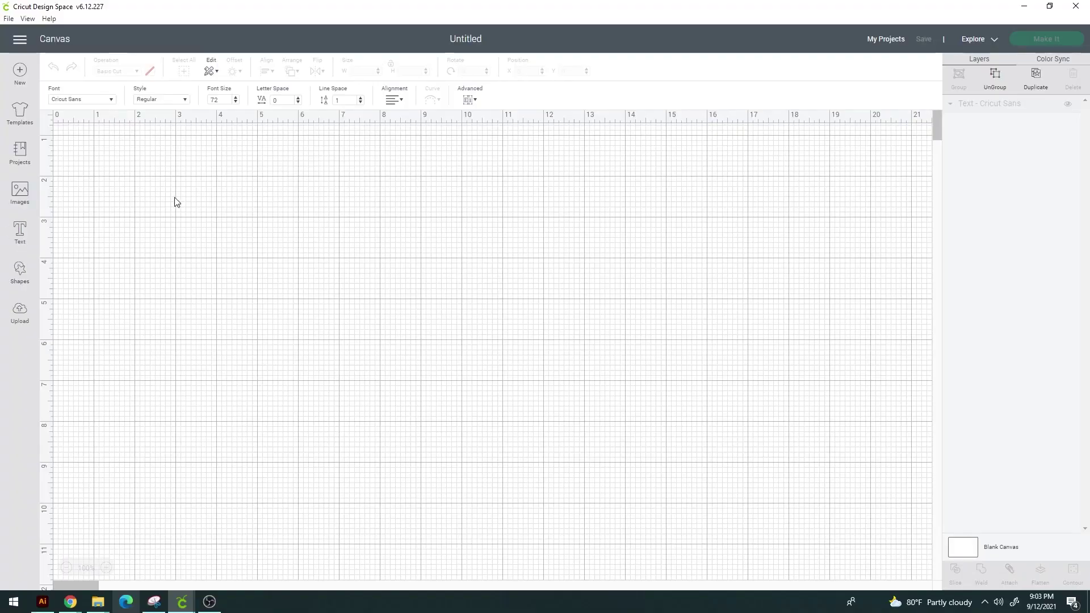
left_click(176, 202)
left_click(20, 232)
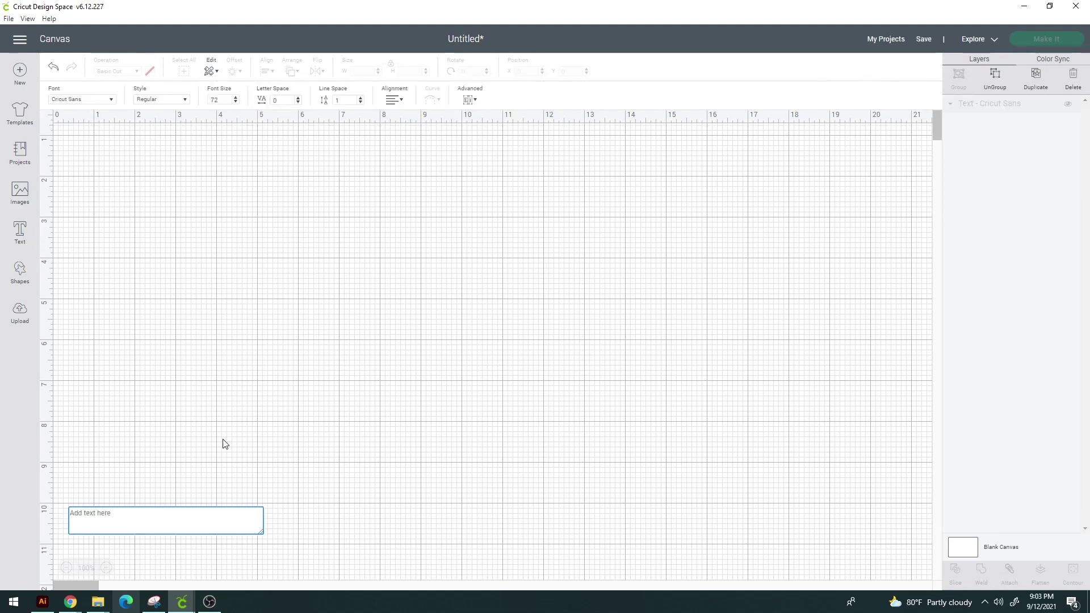
type("Ashely")
key("BackSpace")
key("BackSpace")
key("BackSpace")
type("ley")
left_click(243, 417)
left_click(234, 141)
Duplicate the name text and place the copy beside the original at about X 7.4, Y 1.9
key("ctrl+d")
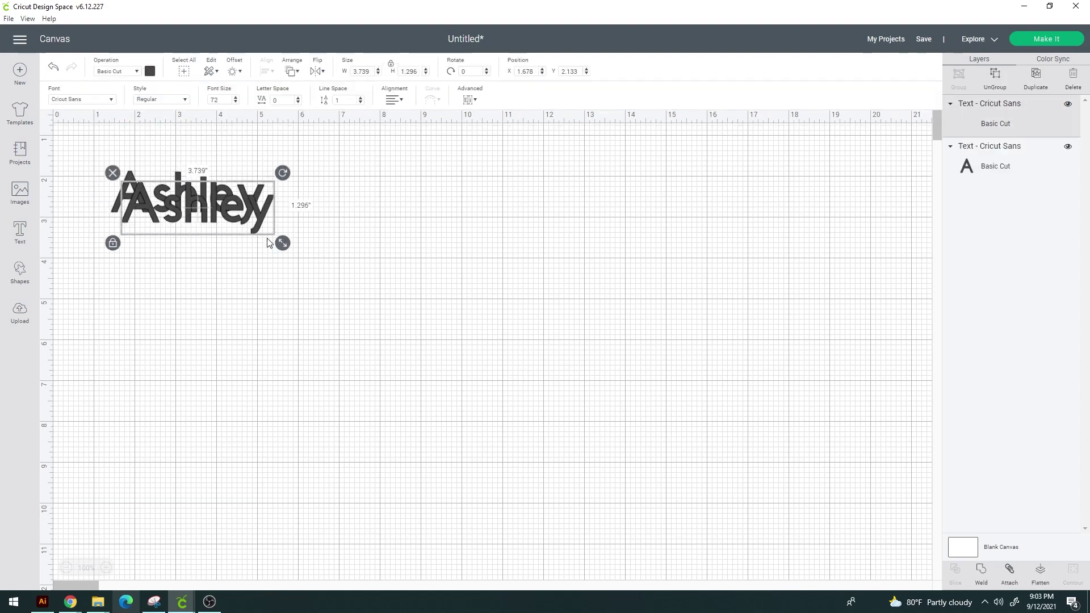
left_click_drag(256, 219, 509, 219)
left_click(523, 316)
left_click(161, 223)
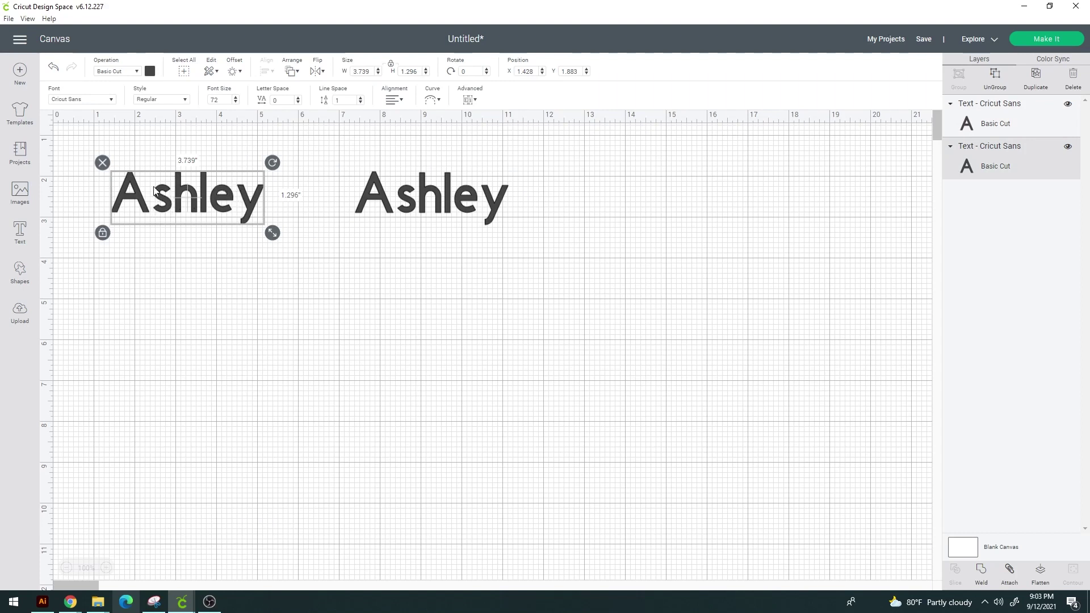
View the font list for the copied name text and for the original one
left_click(431, 195)
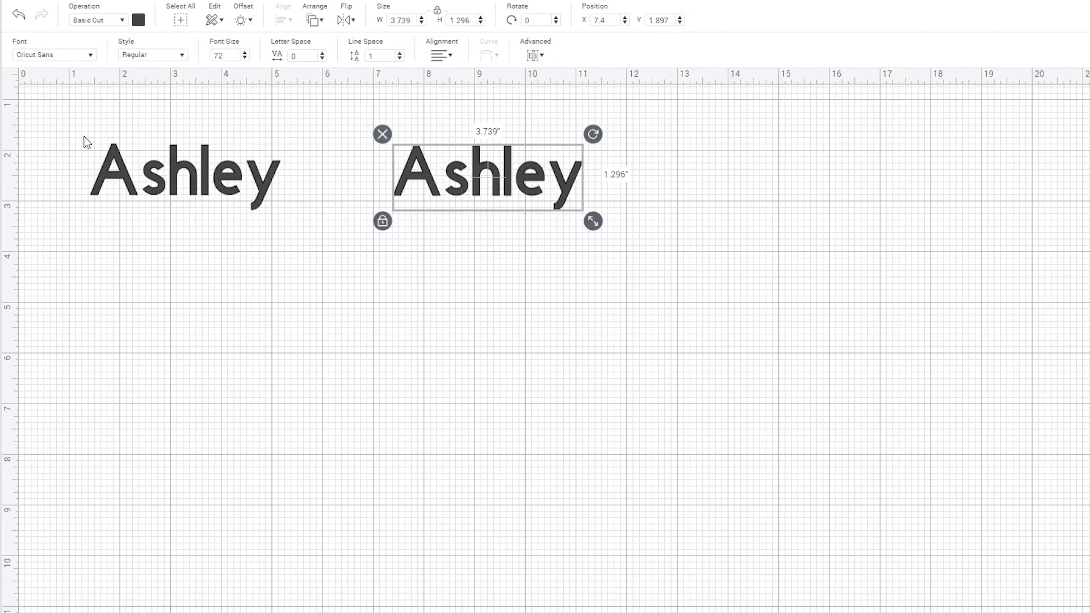
left_click(90, 58)
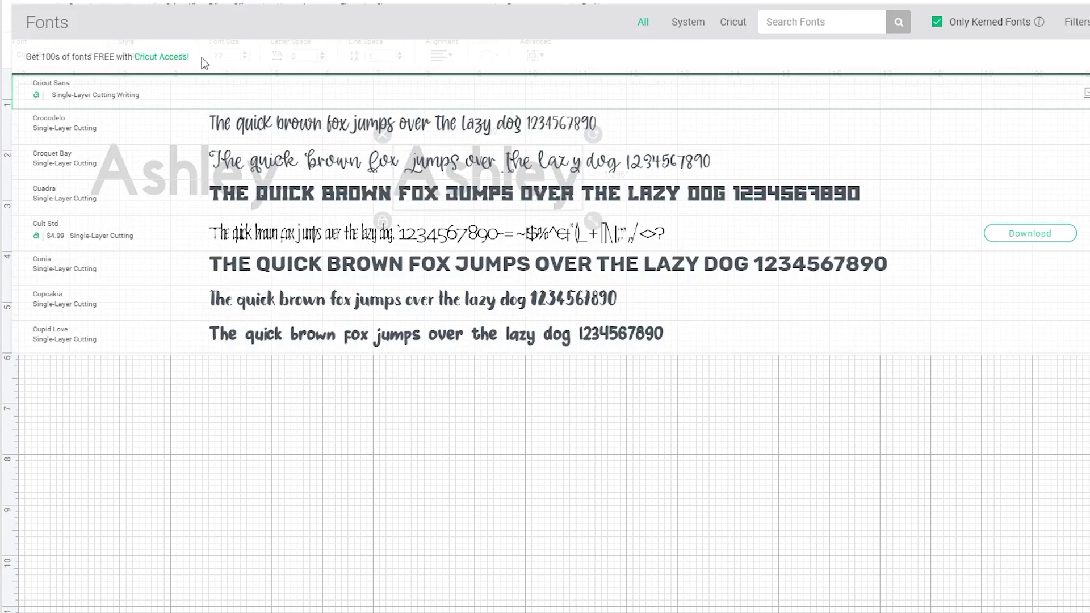
left_click(87, 136)
left_click(235, 186)
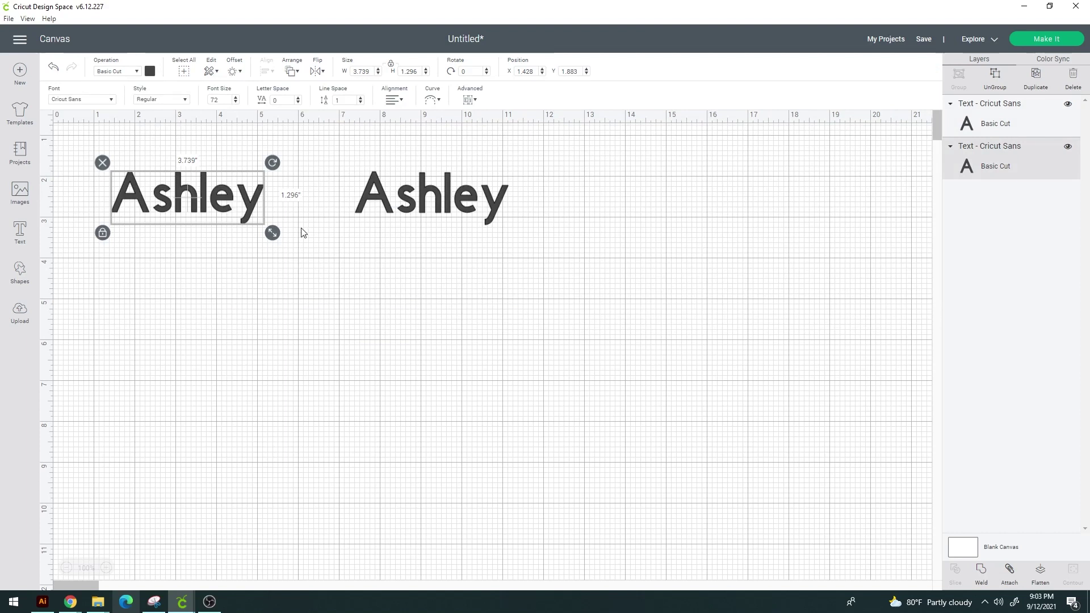
left_click(111, 101)
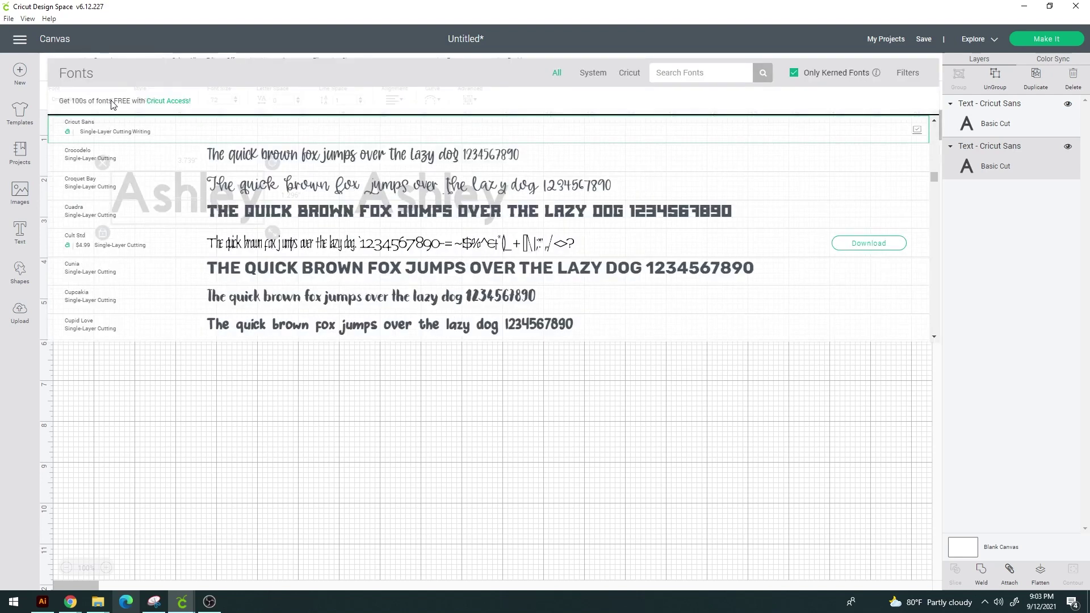
left_click(197, 382)
Change the original name text to the system font Martina
left_click(149, 191)
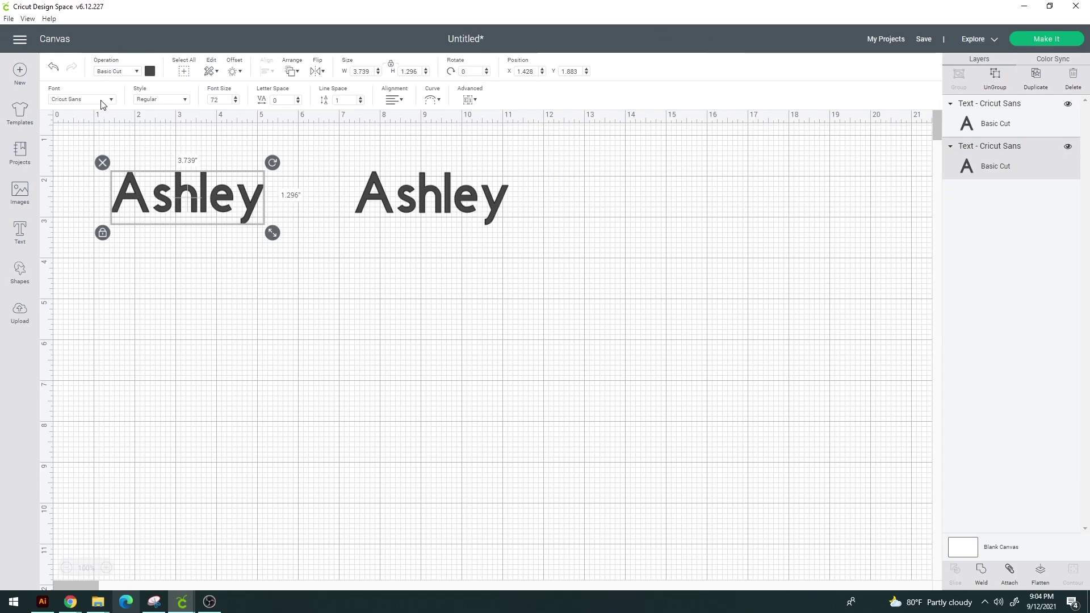
left_click(151, 147)
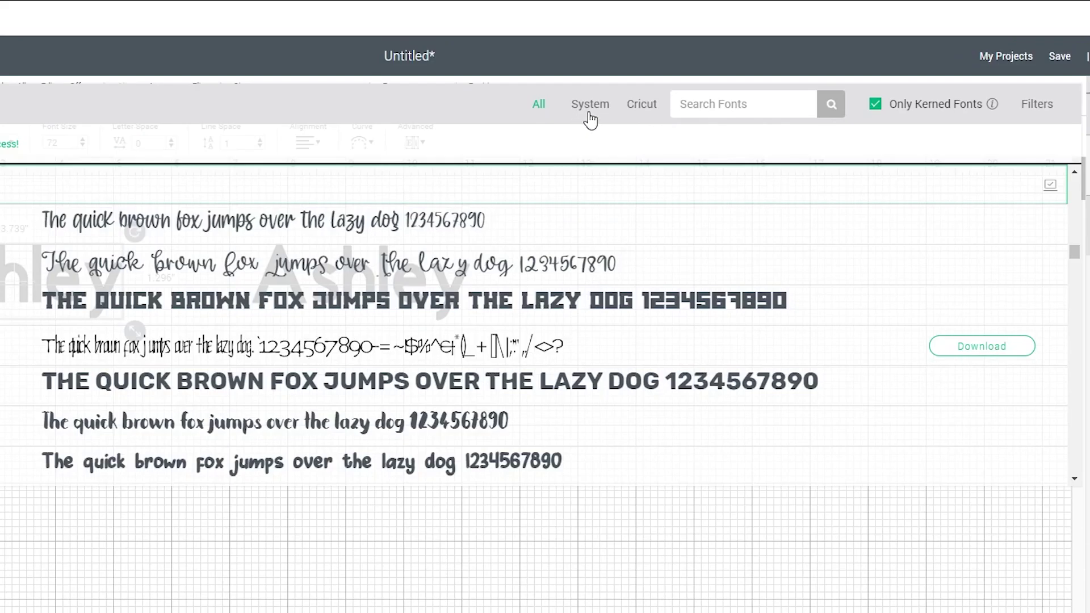
left_click(594, 75)
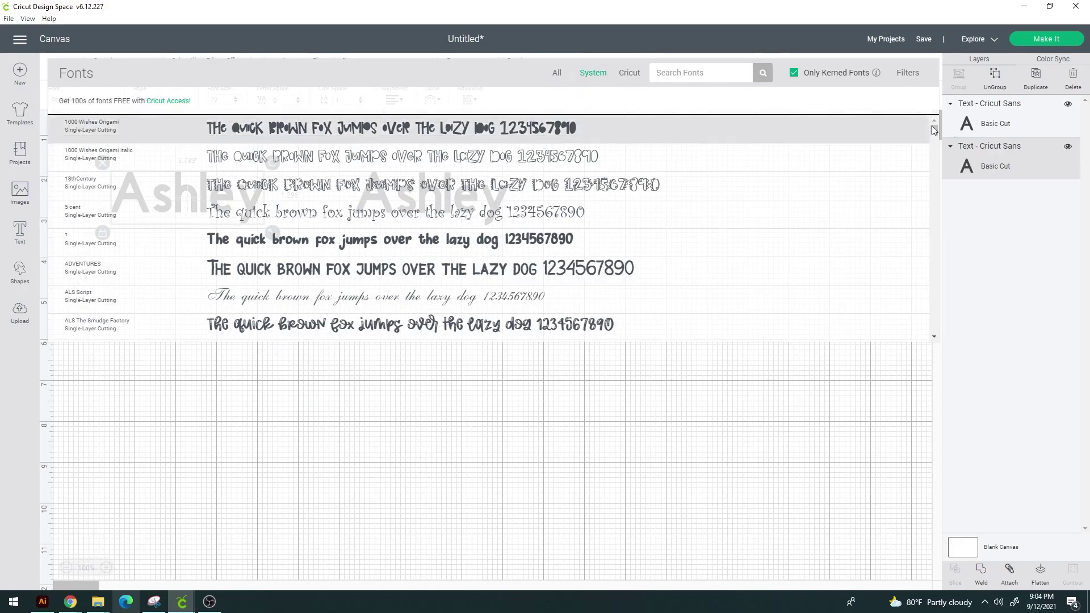
left_click_drag(932, 131, 930, 178)
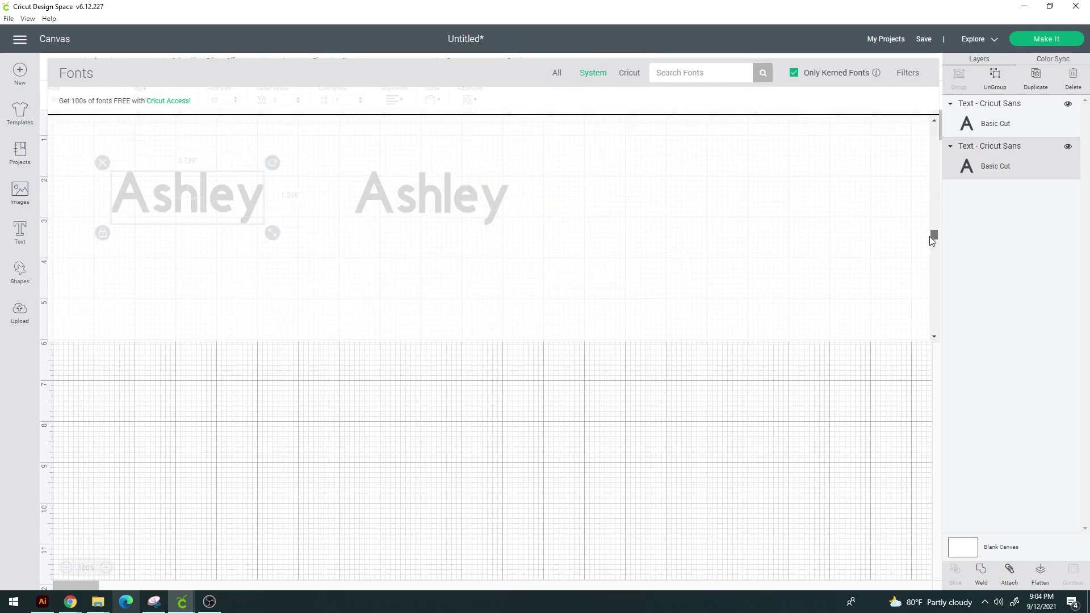
scroll(453, 195, "down", 3)
left_click(452, 195)
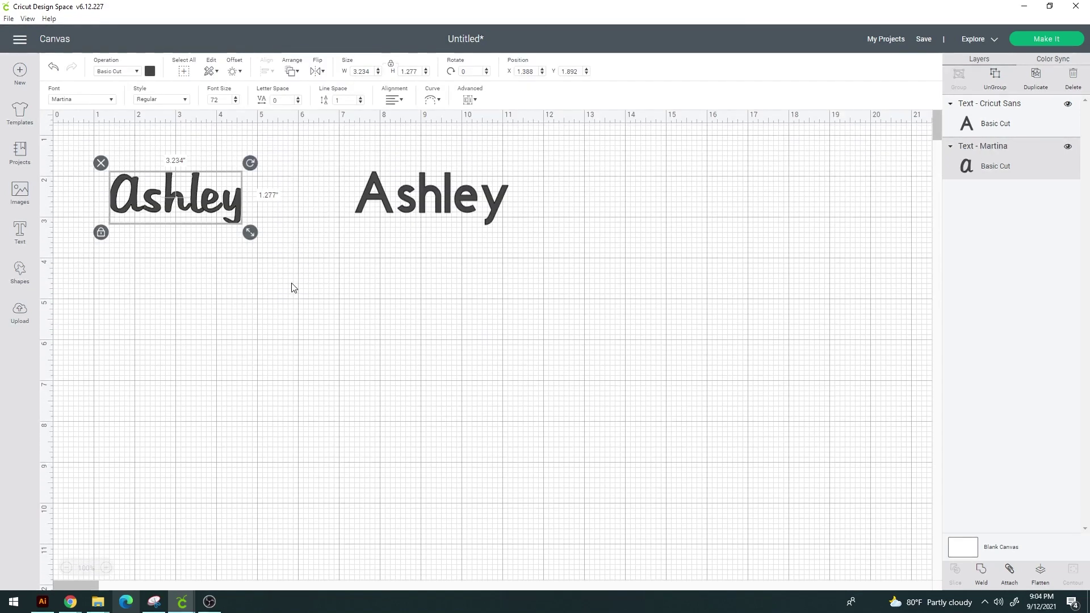
Open the font list for the copied name text and browse the Cricut fonts
left_click(366, 199)
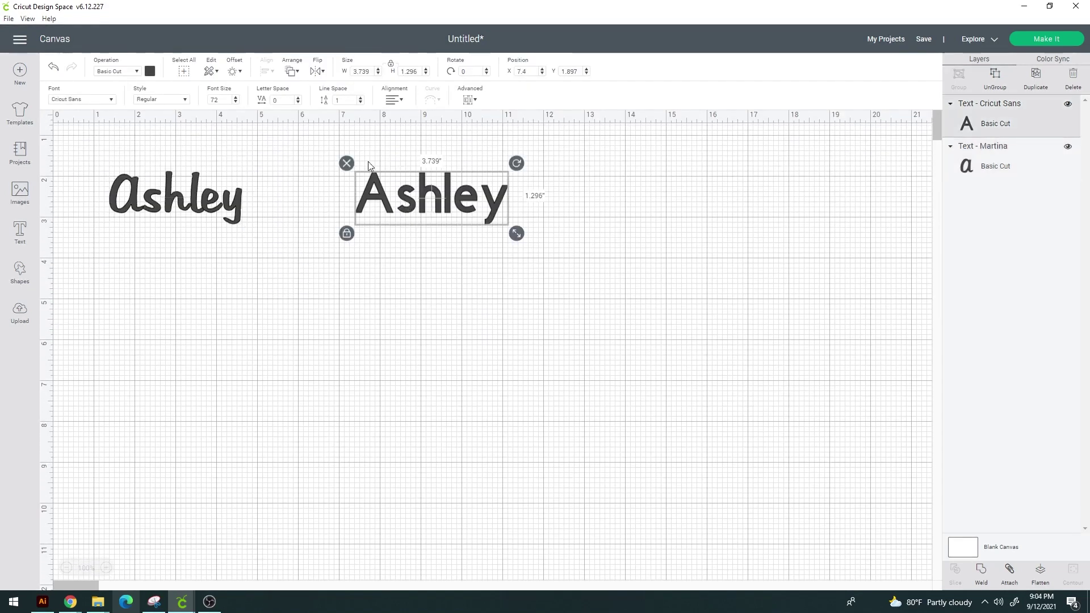
left_click(111, 102)
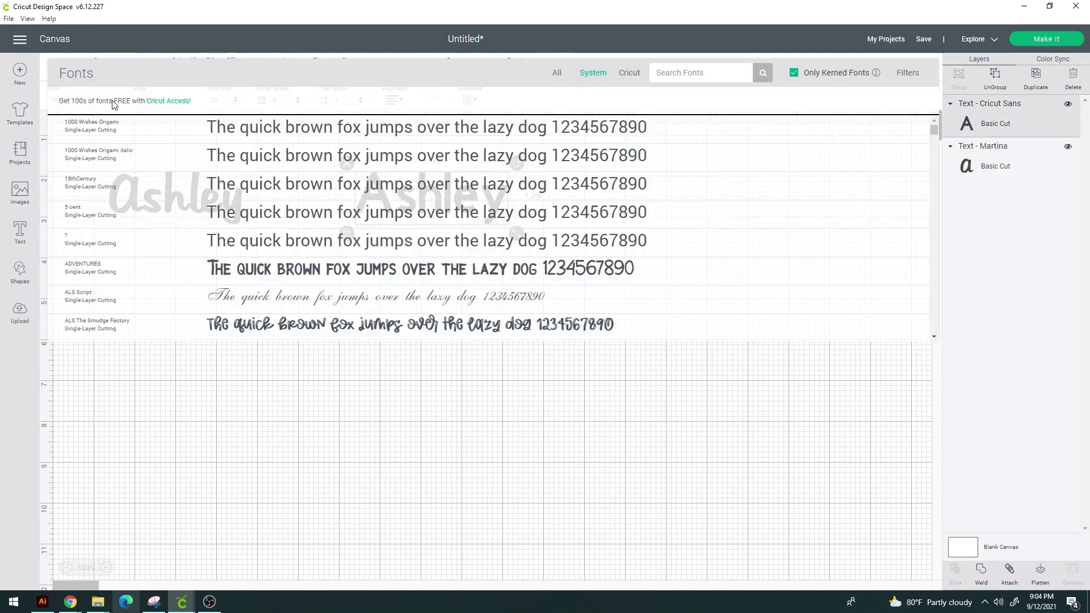
left_click(630, 77)
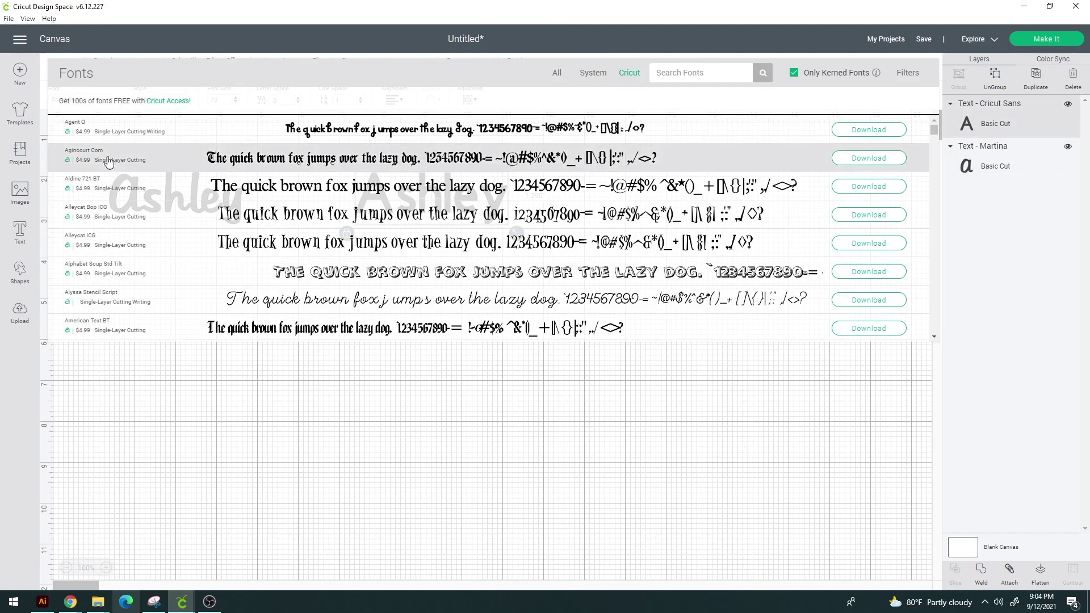
scroll(108, 162, "down", 15)
scroll(88, 171, "down", 12)
scroll(97, 198, "down", 15)
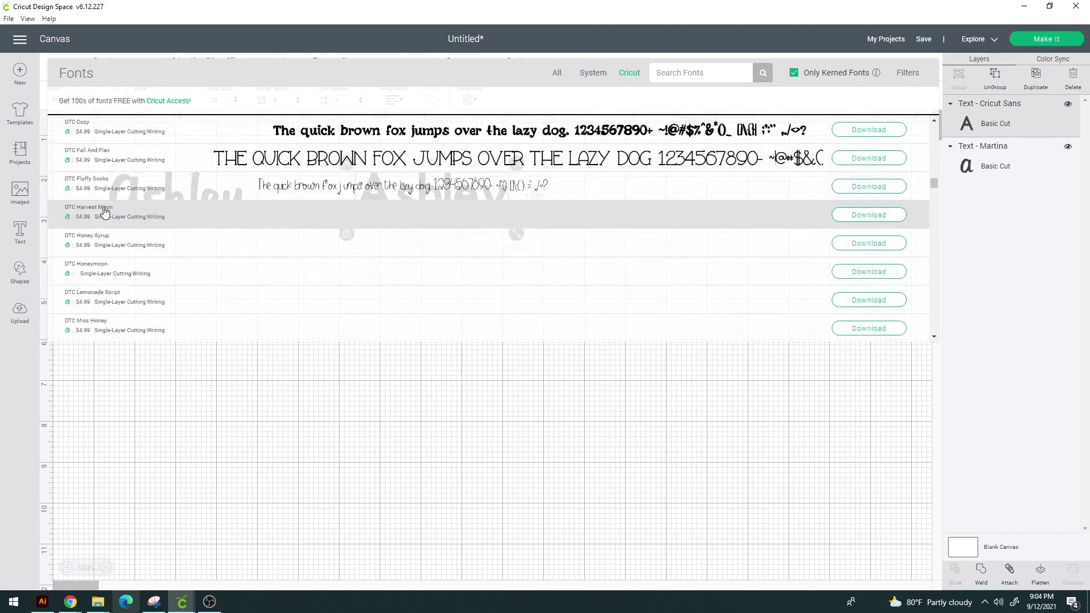
scroll(104, 212, "down", 15)
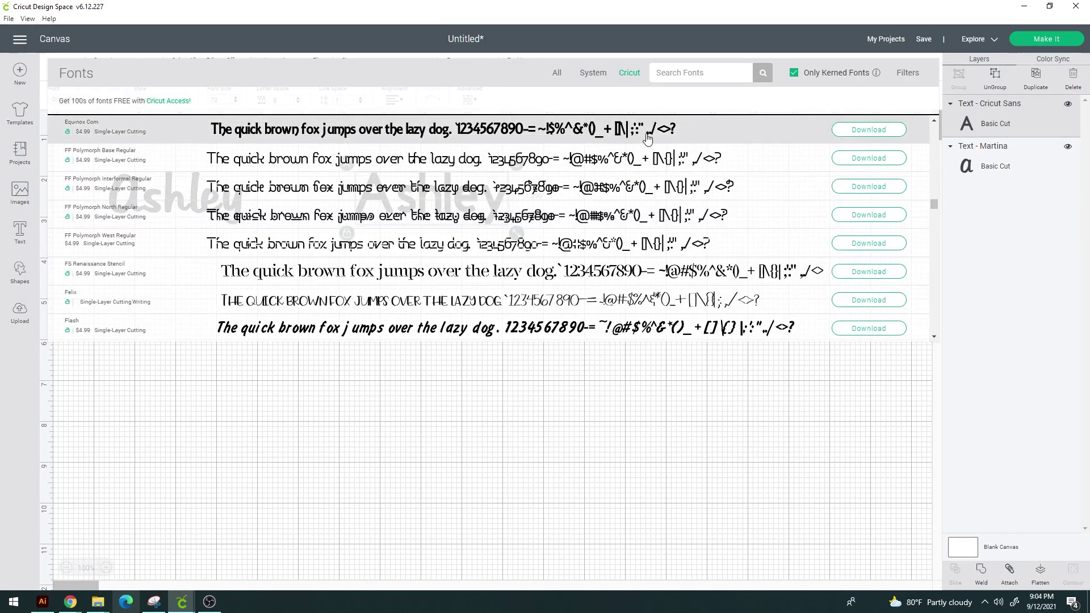
Apply the Writing filter to the system fonts and view the Cricut fonts with the same filter
left_click(910, 79)
left_click(911, 76)
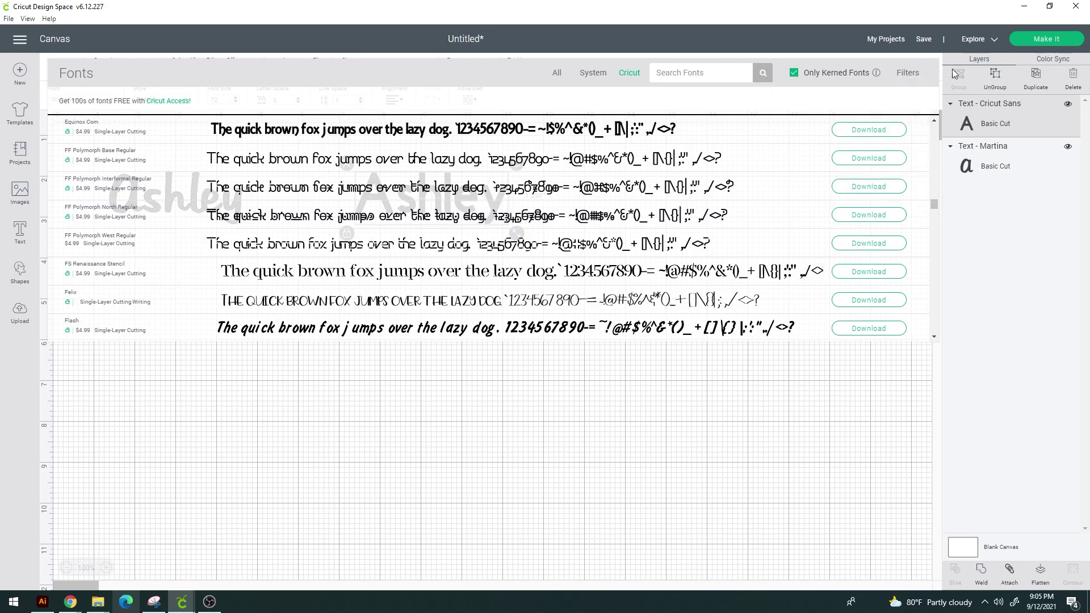
left_click(594, 73)
left_click(900, 73)
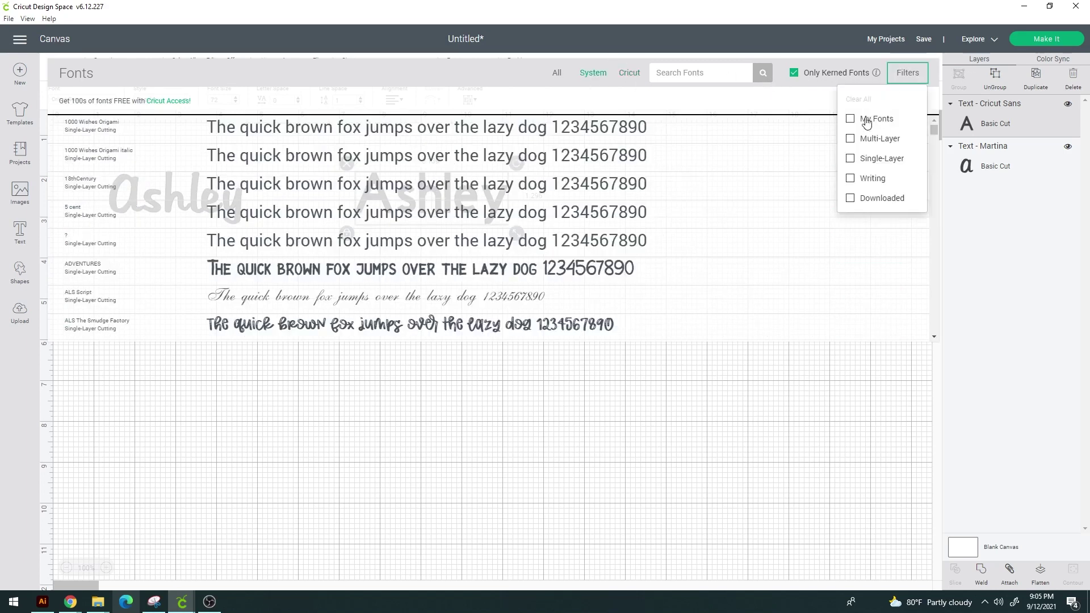
left_click(850, 177)
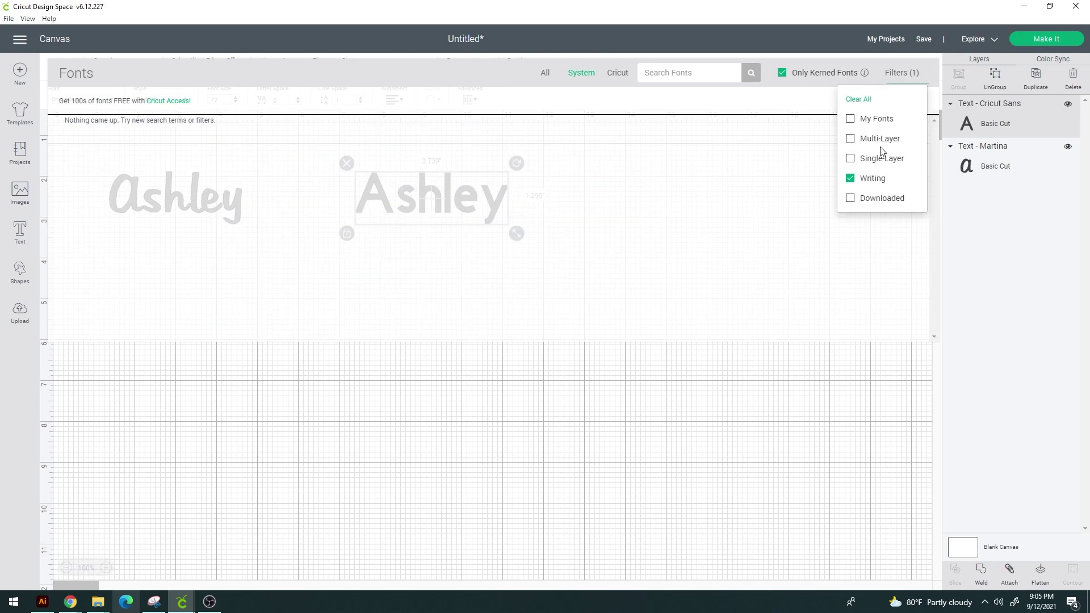
left_click(617, 72)
left_click(901, 72)
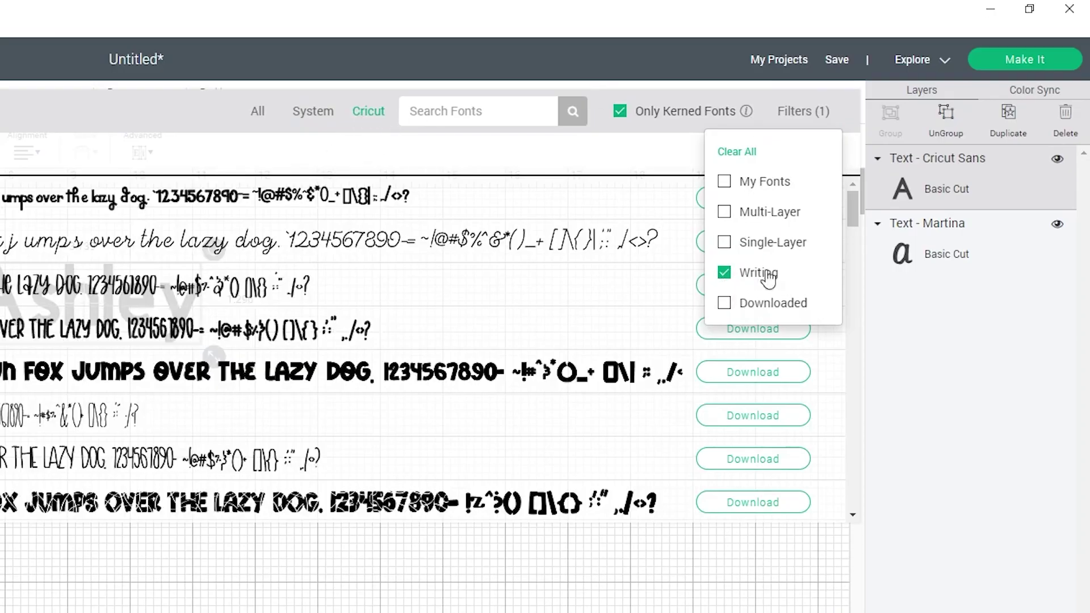
Try the Single-Layer, Multi-Layer and Downloaded font filters and clear all active filters
left_click(724, 241)
left_click(724, 211)
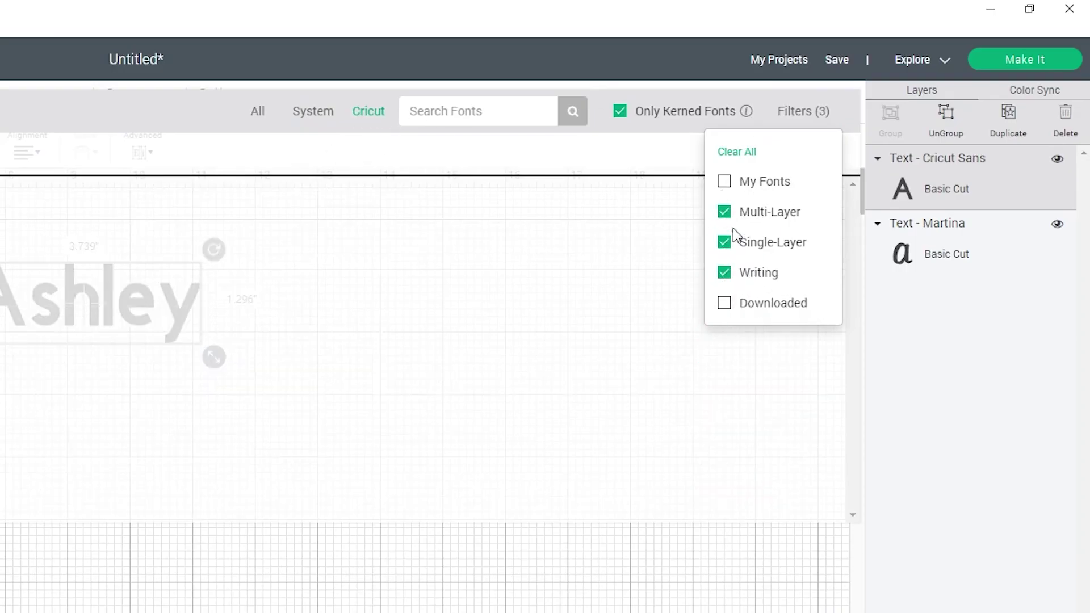
left_click(725, 212)
left_click(724, 242)
left_click(724, 272)
left_click(724, 302)
left_click(724, 302)
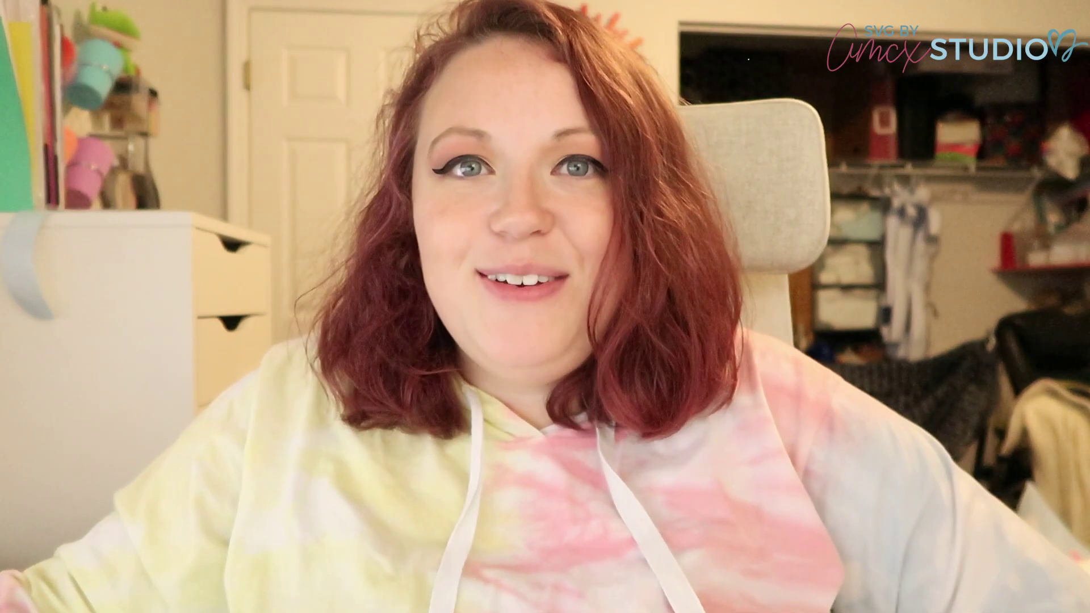
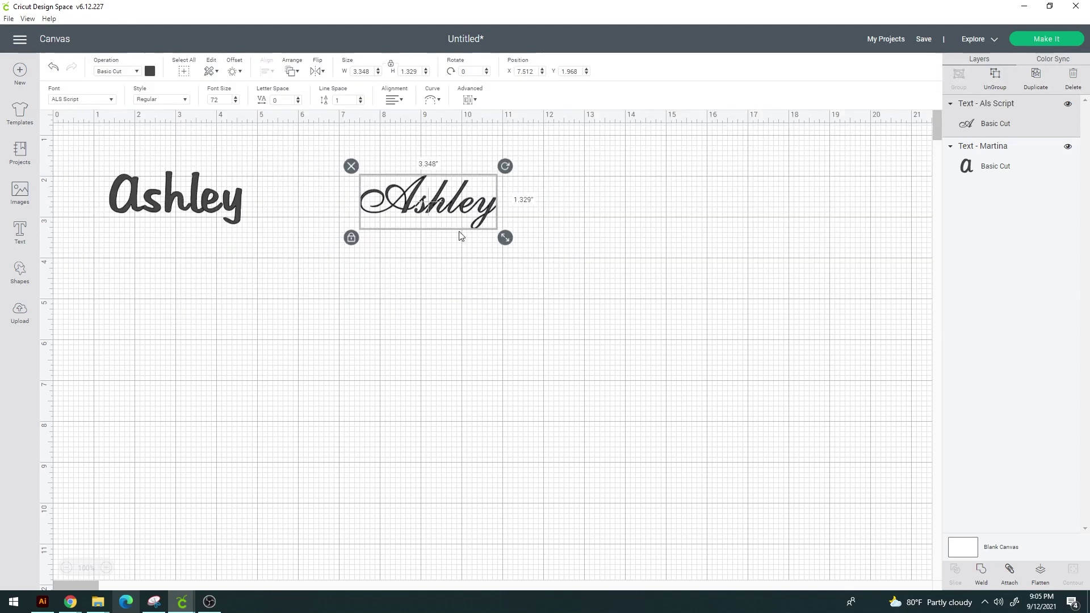
Duplicate the ALS Script name text, place the copy just below it and set the copy's font to AMChunkyMonkey
key("ctrl+d")
left_click_drag(460, 219, 445, 265)
left_click(112, 101)
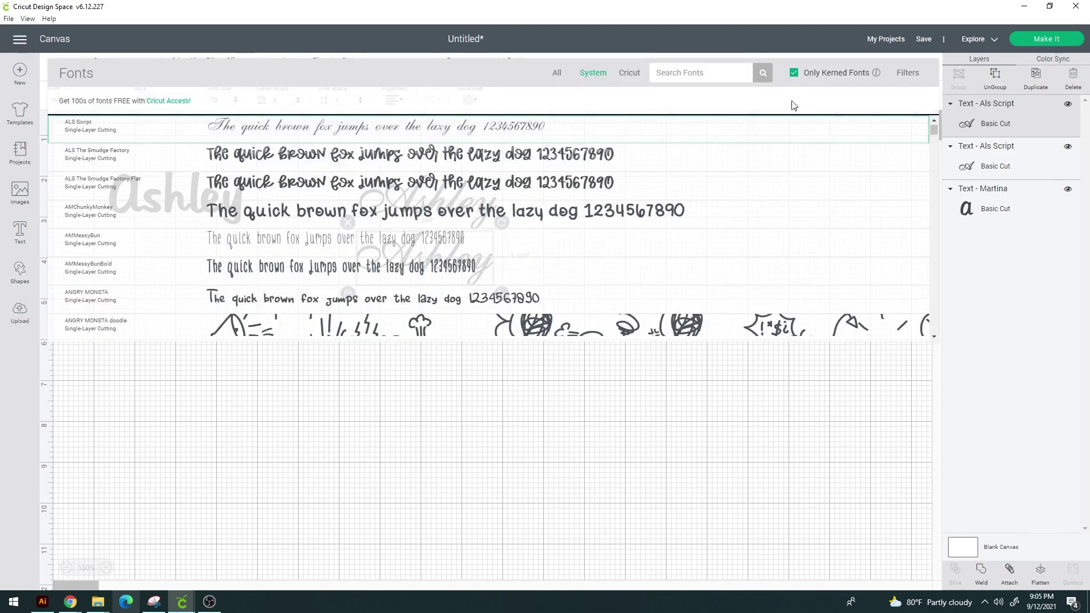
left_click(471, 218)
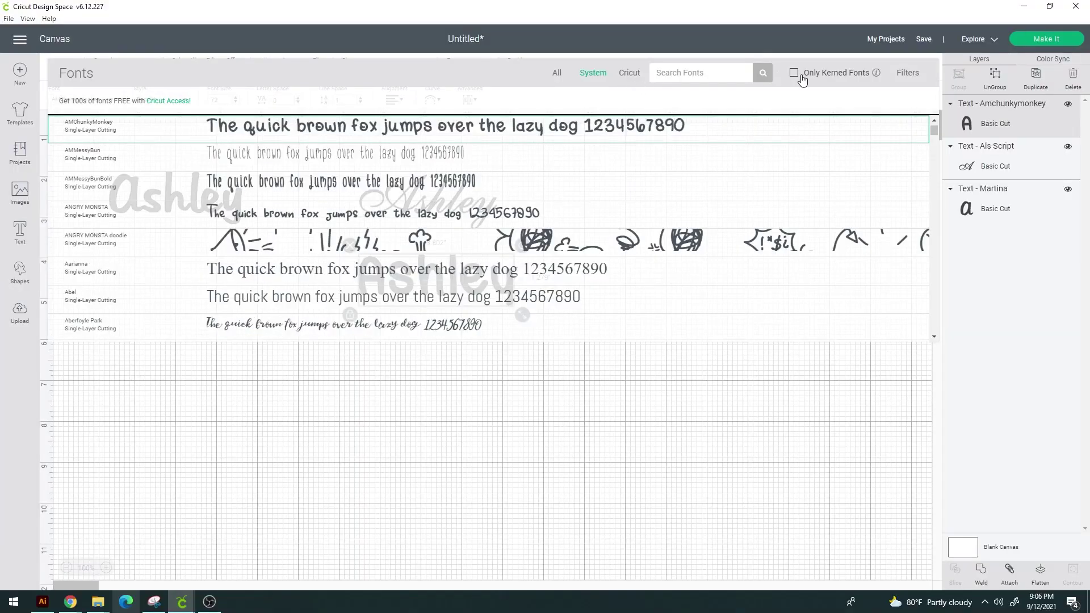
Compare the system font list with the Only Kerned Fonts option turned on and turned off
left_click(794, 73)
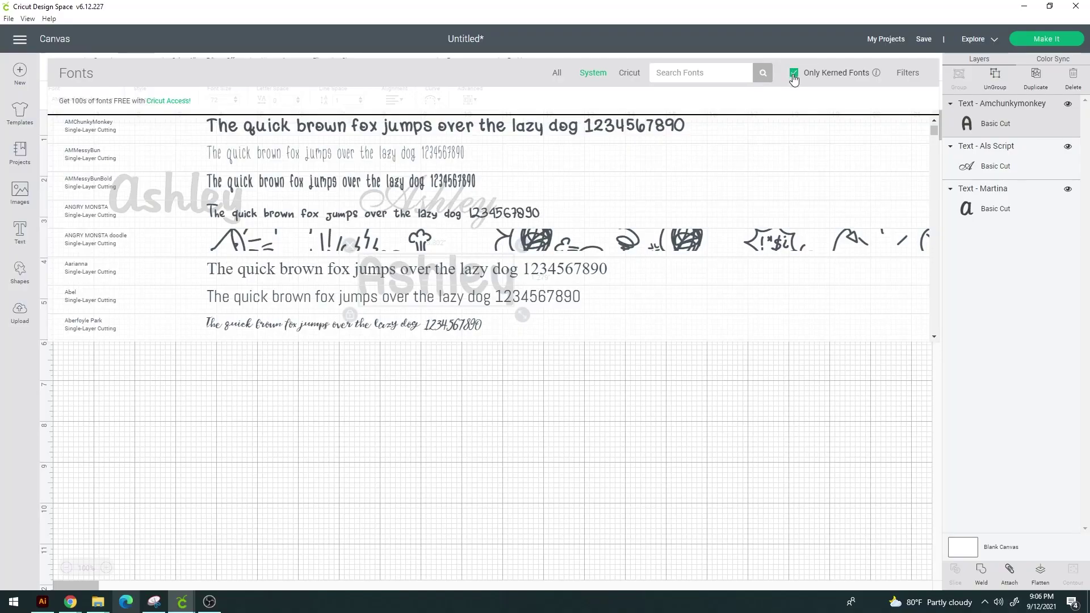
scroll(348, 229, "down", 4)
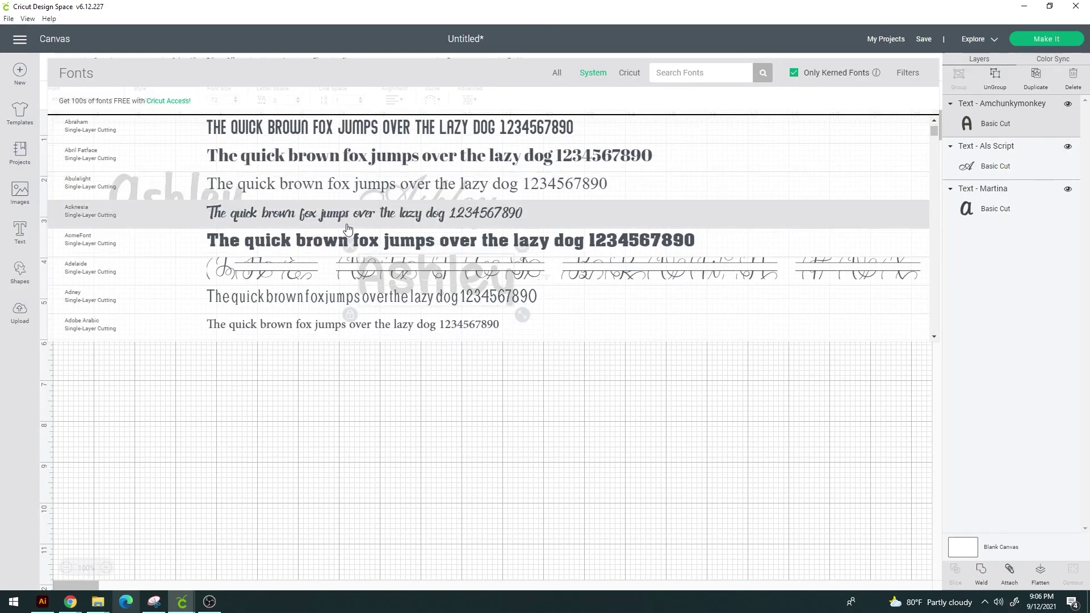
scroll(348, 229, "down", 8)
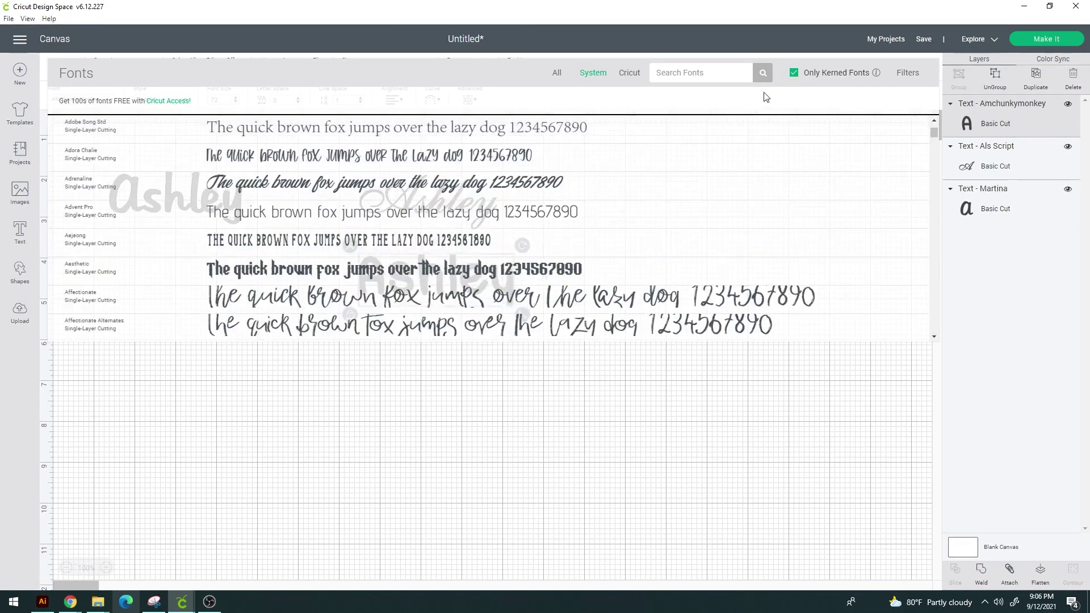
left_click(793, 74)
scroll(411, 267, "down", 5)
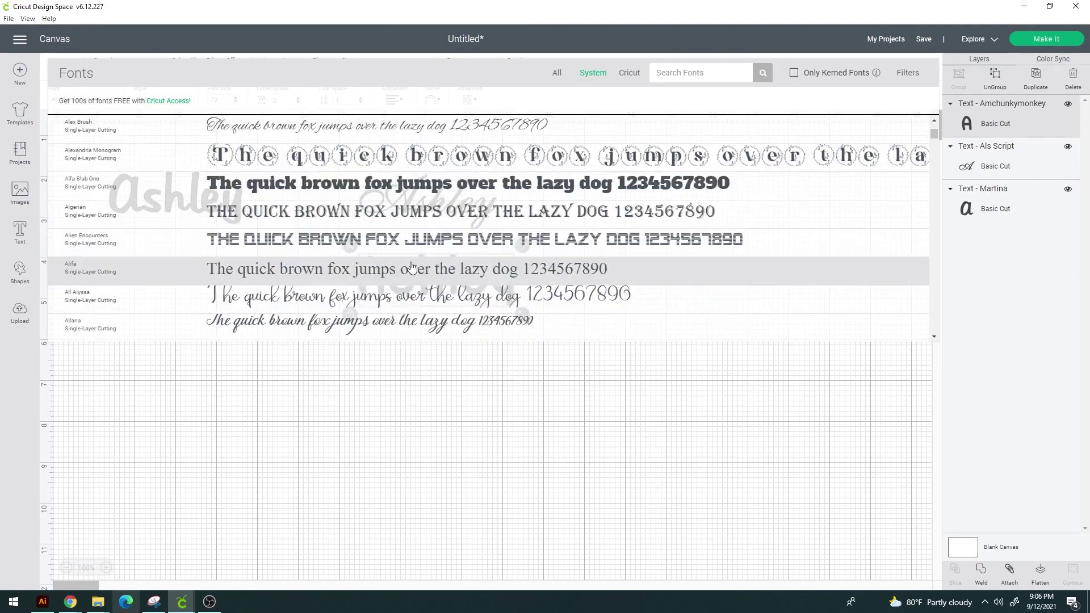
Set the copied name's font to Amstrong, move it, and ungroup the text into individual letters
scroll(411, 266, "down", 6)
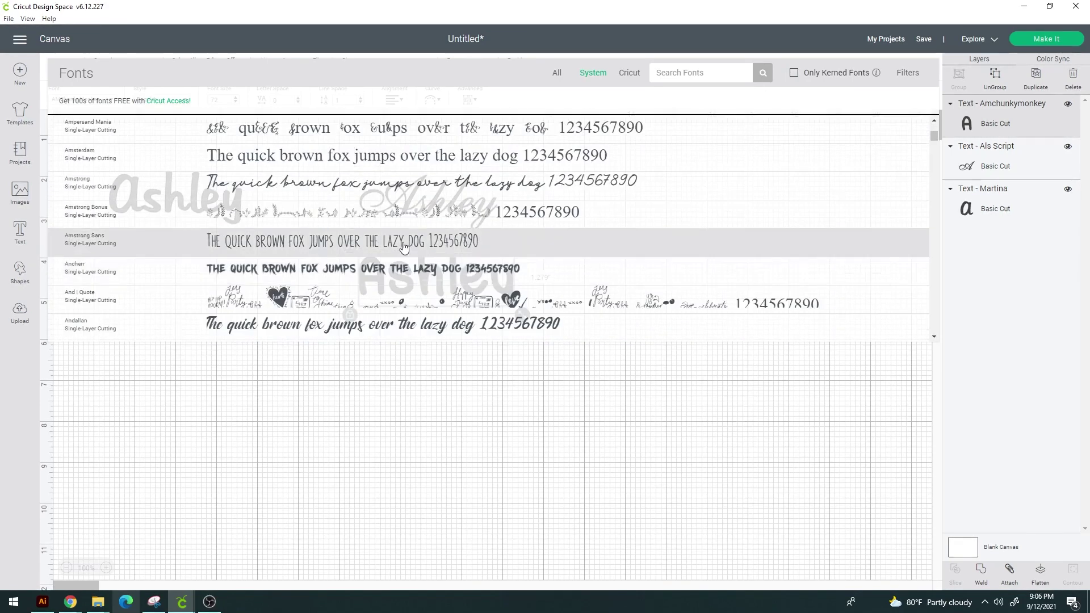
left_click(351, 186)
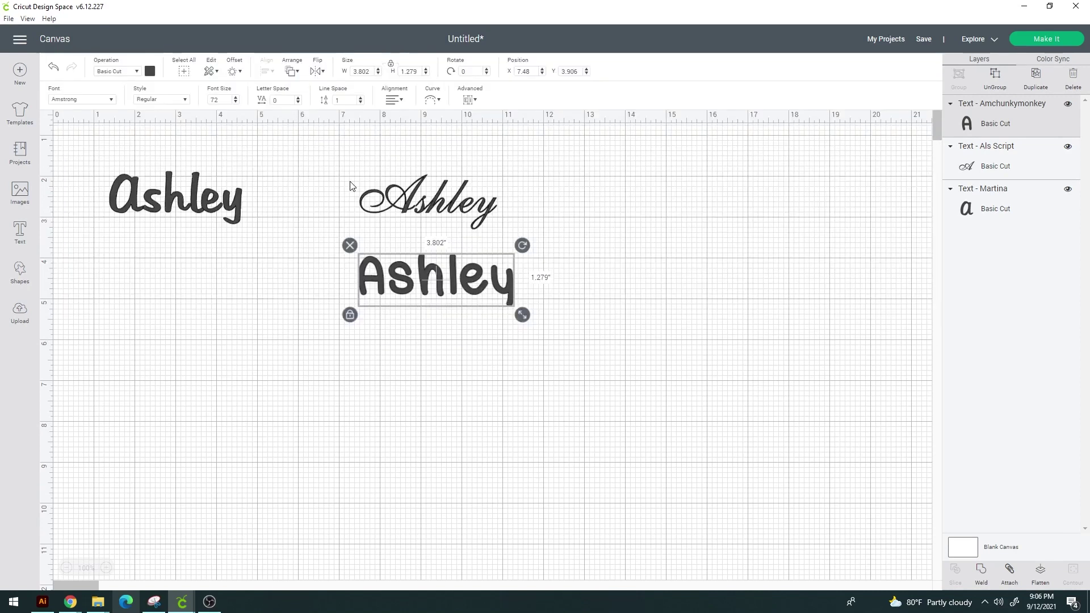
left_click_drag(573, 270, 461, 309)
right_click(490, 311)
left_click(518, 190)
Move the ungrouped Amstrong letters one by one to adjust the spacing between them, and select the whole row
left_click_drag(601, 369, 476, 306)
left_click_drag(494, 327, 514, 327)
left_click_drag(662, 366, 516, 298)
left_click_drag(587, 319, 649, 340)
left_click(712, 325)
left_click(756, 326)
left_click_drag(427, 328, 442, 329)
left_click_drag(525, 250, 643, 332)
left_click(699, 370)
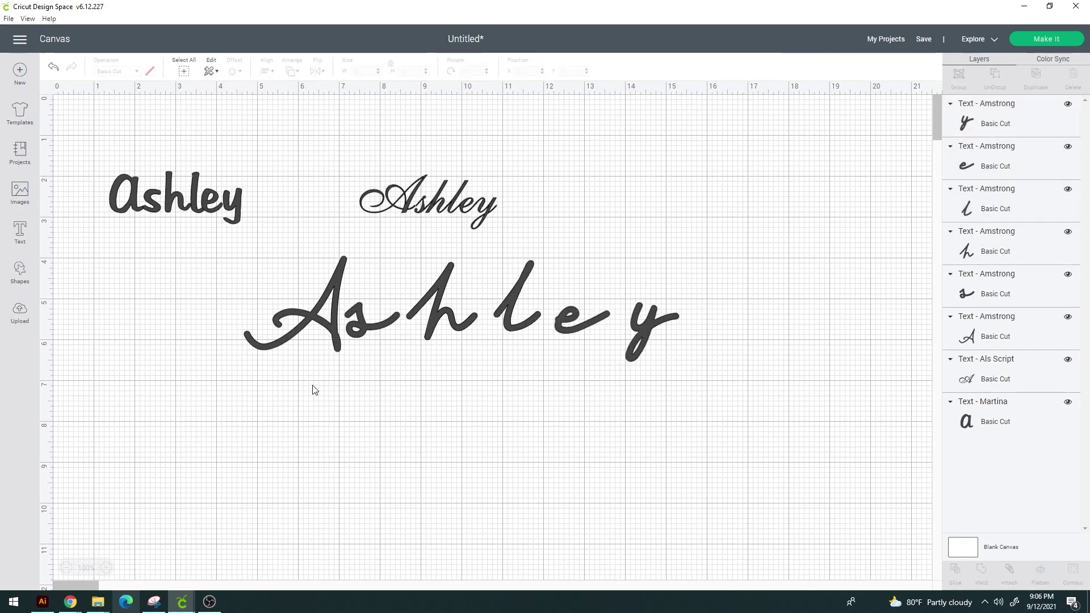
left_click_drag(735, 404, 219, 299)
right_click(523, 302)
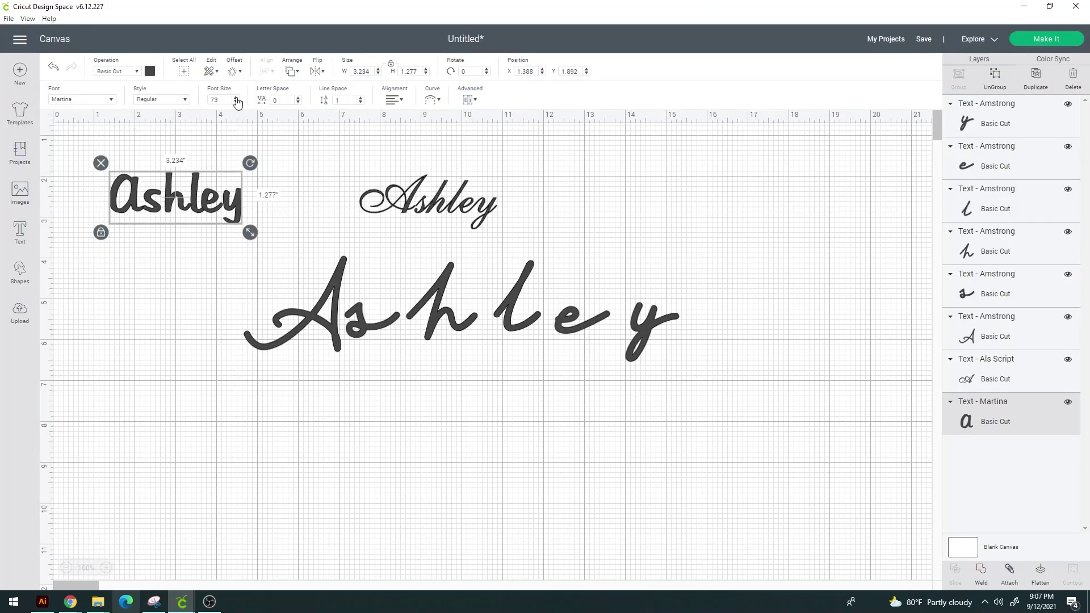
Increase the Martina name text's font size to 83
left_click(236, 98)
left_click(236, 98)
left_click(237, 98)
left_click(236, 98)
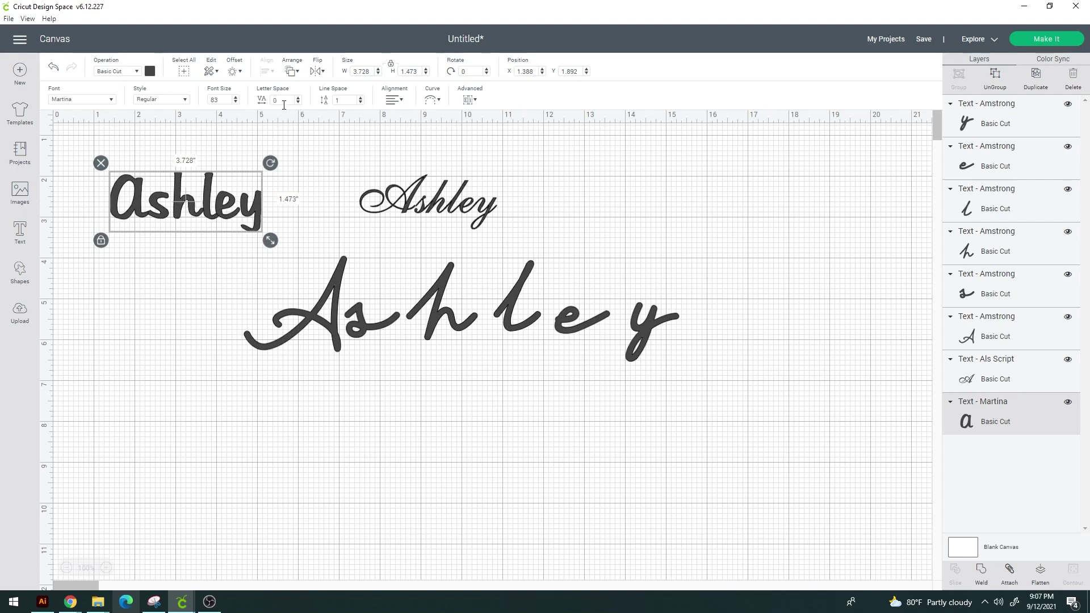
Try a letter space of 20 on the Martina name text and set it back to 0
left_click(299, 97)
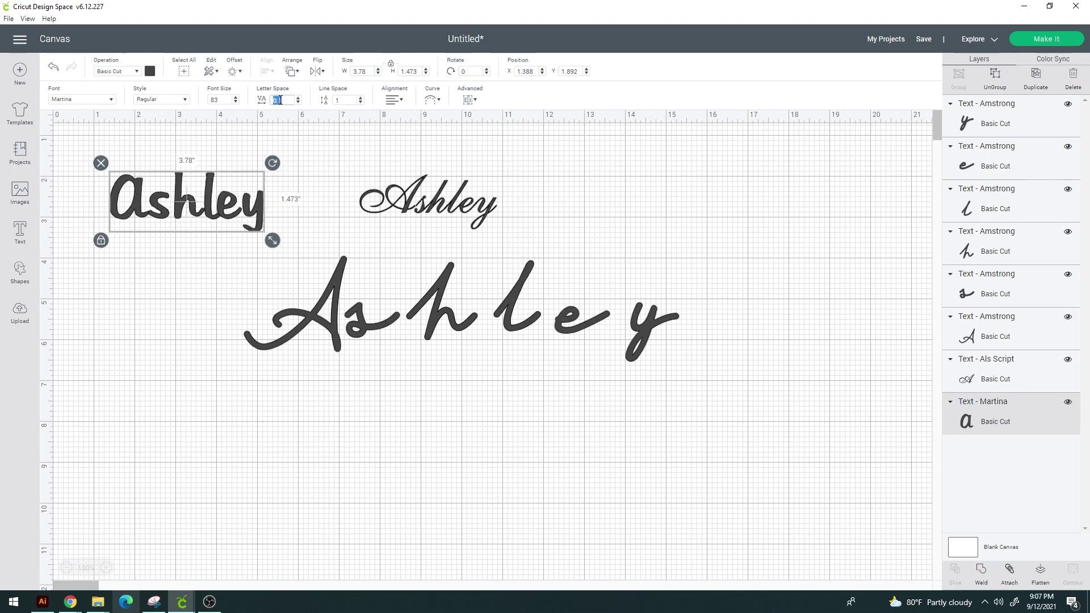
type("20")
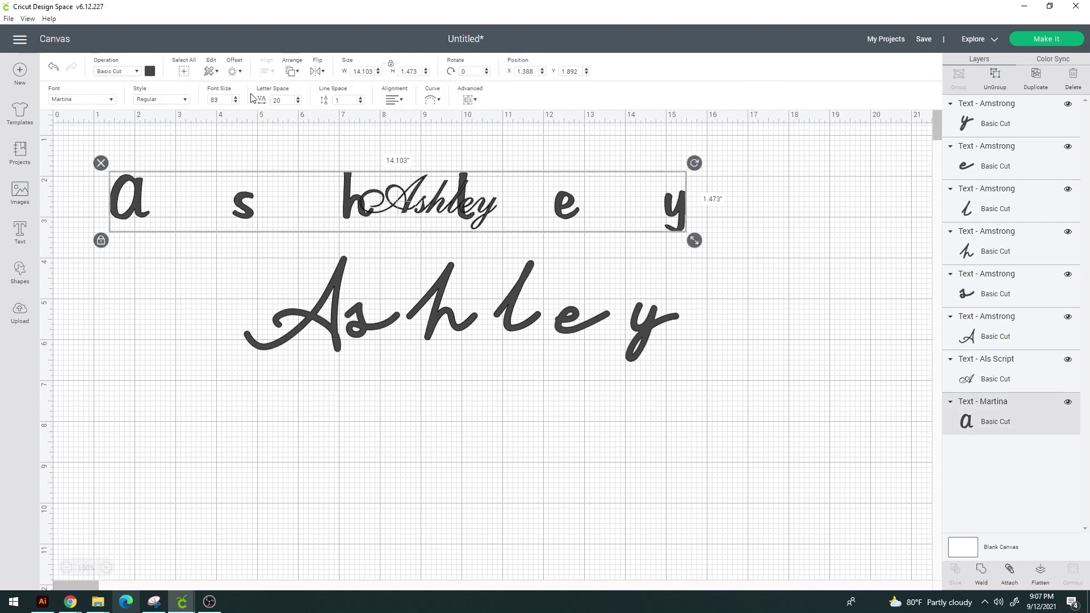
type("0")
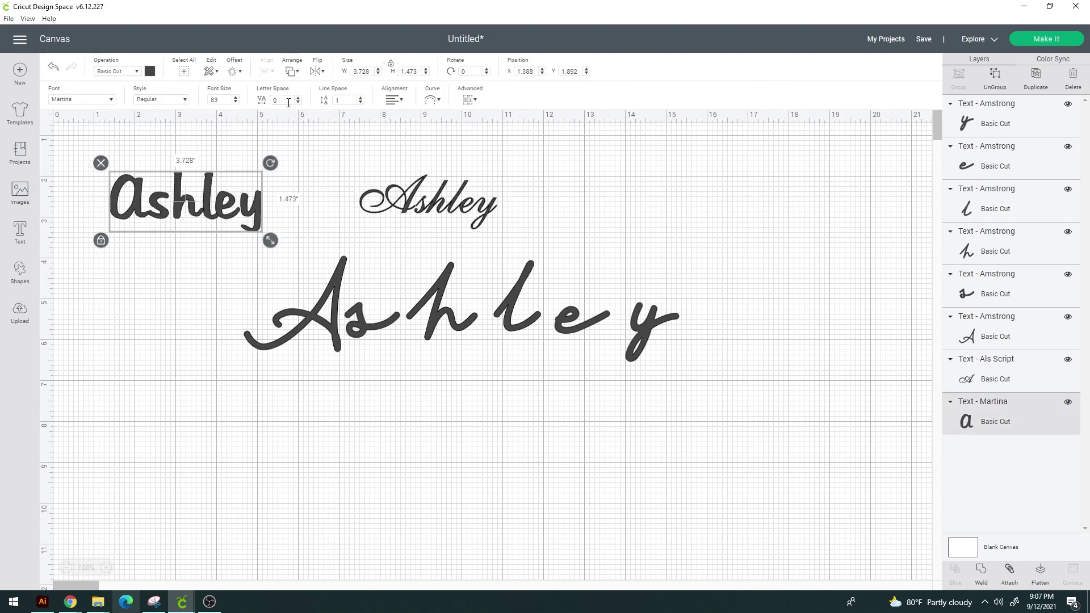
Add three more first names to the Martina text, each on its own line, and nudge the block slightly
double_click(181, 198)
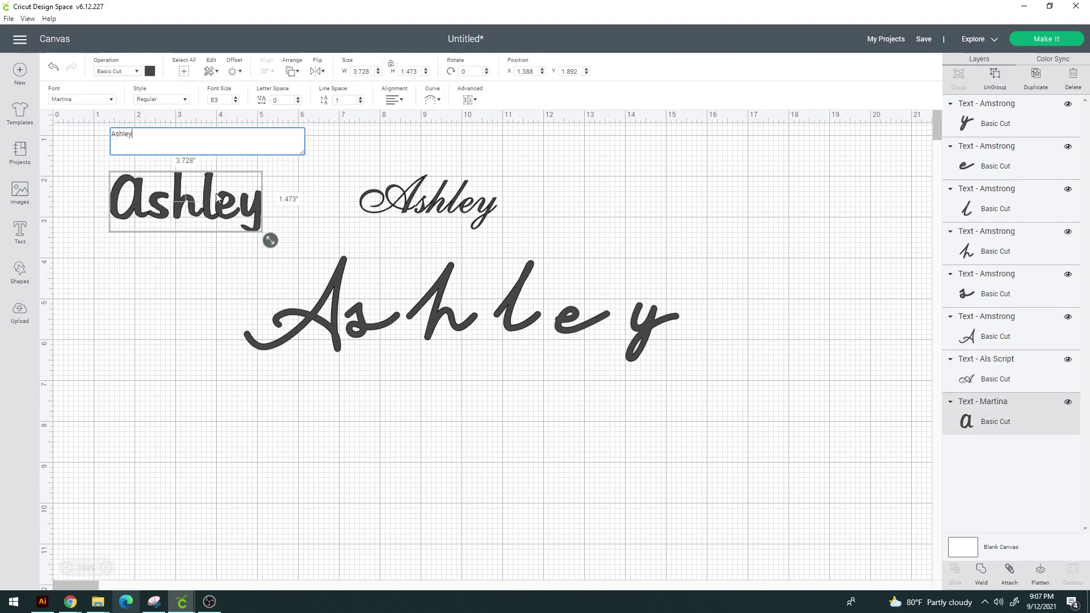
double_click(166, 177)
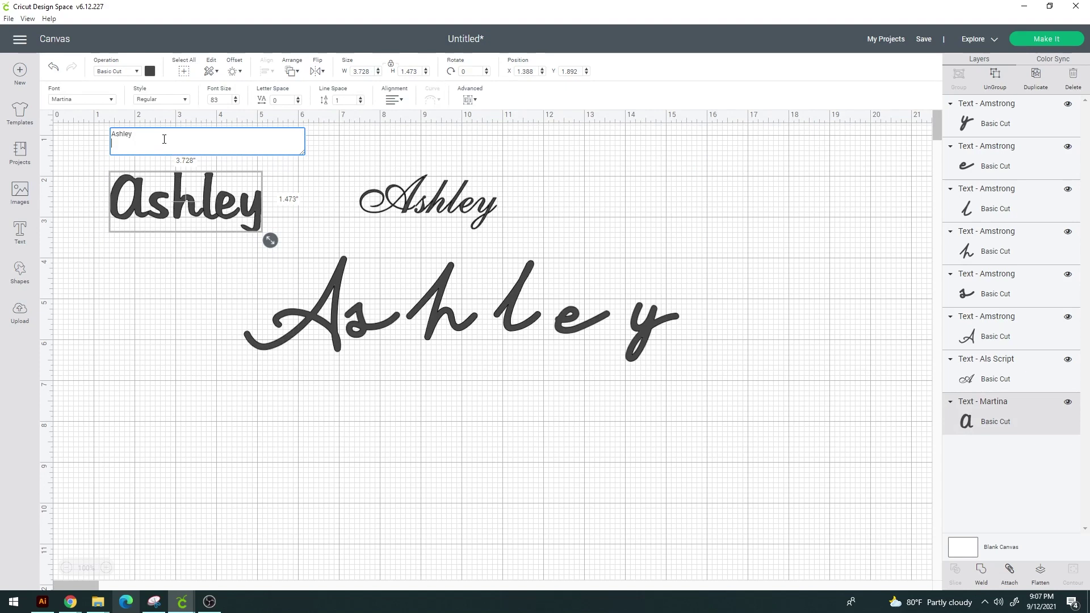
type("Josh")
key("Return")
type("Inarah")
key("Return")
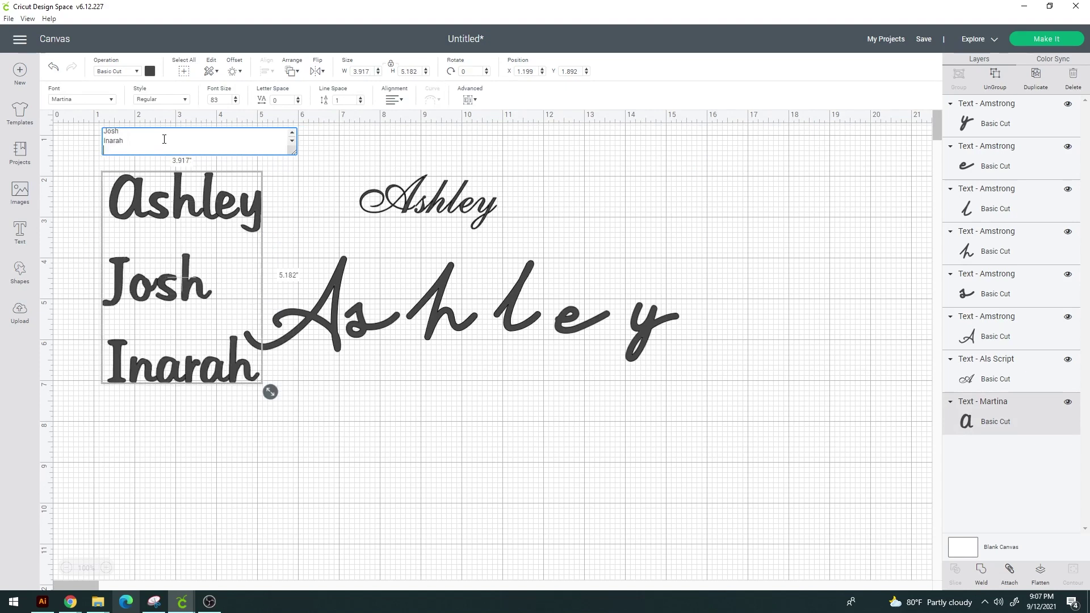
type("William")
key("Return")
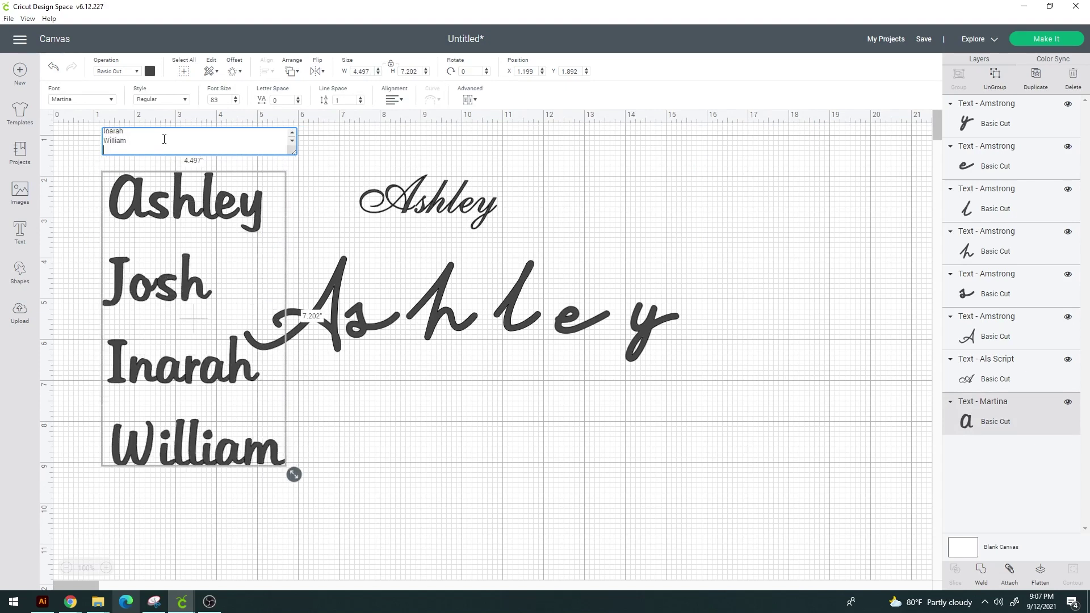
left_click(492, 484)
left_click_drag(182, 212, 183, 210)
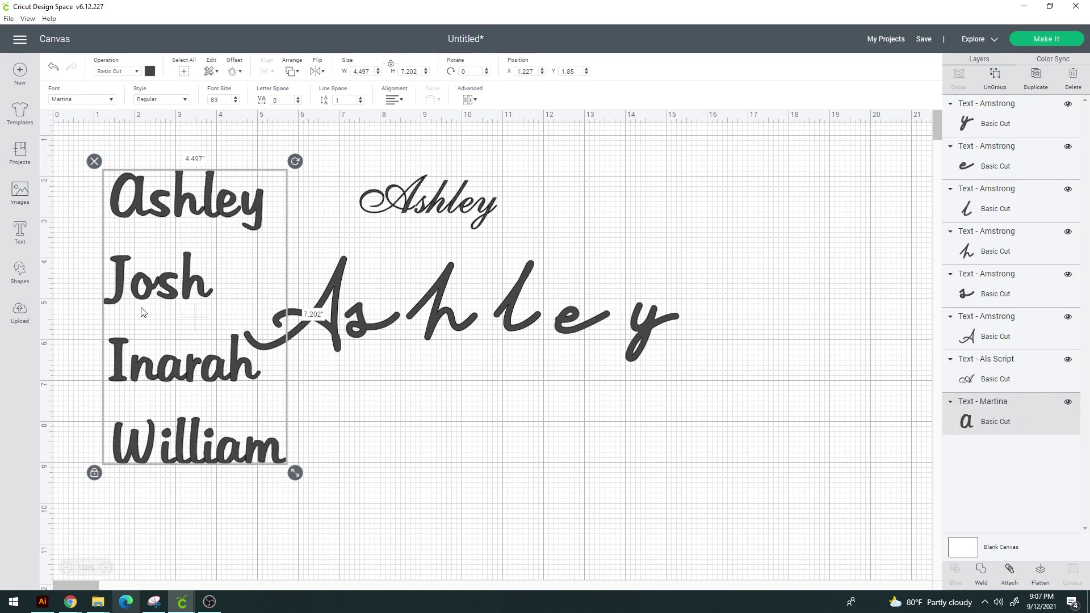
Reduce the name list's line space to -2.6, try a value of -50 and undo it
left_click(360, 102)
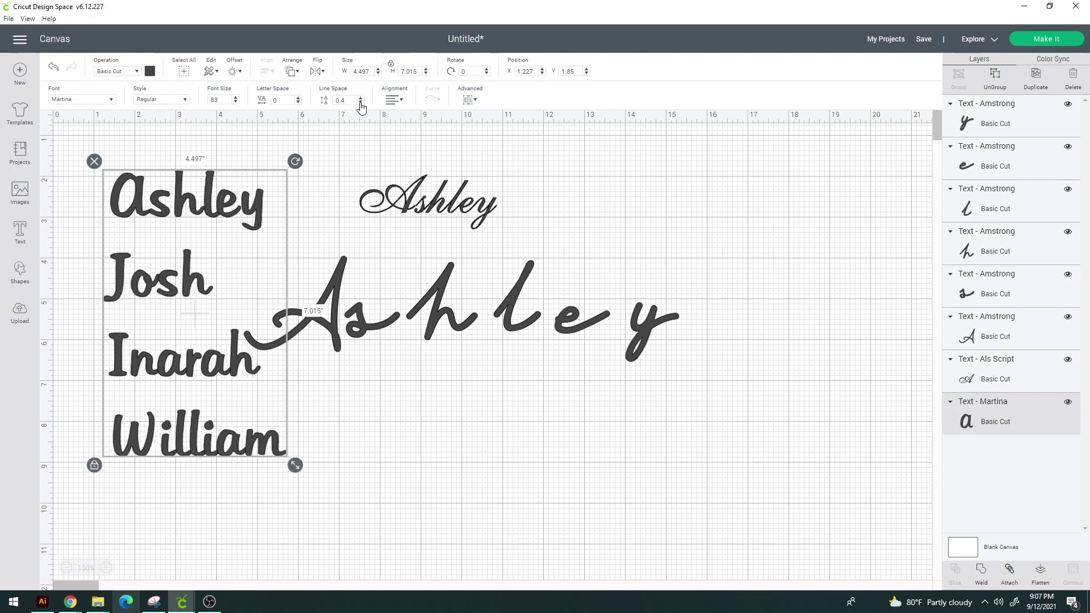
left_click(360, 103)
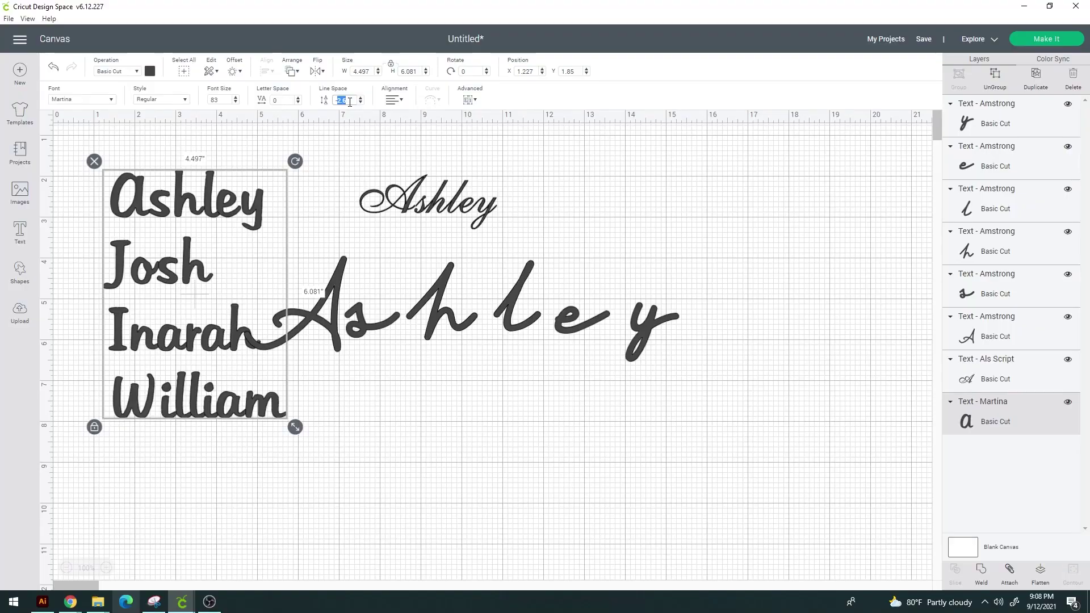
key("Return")
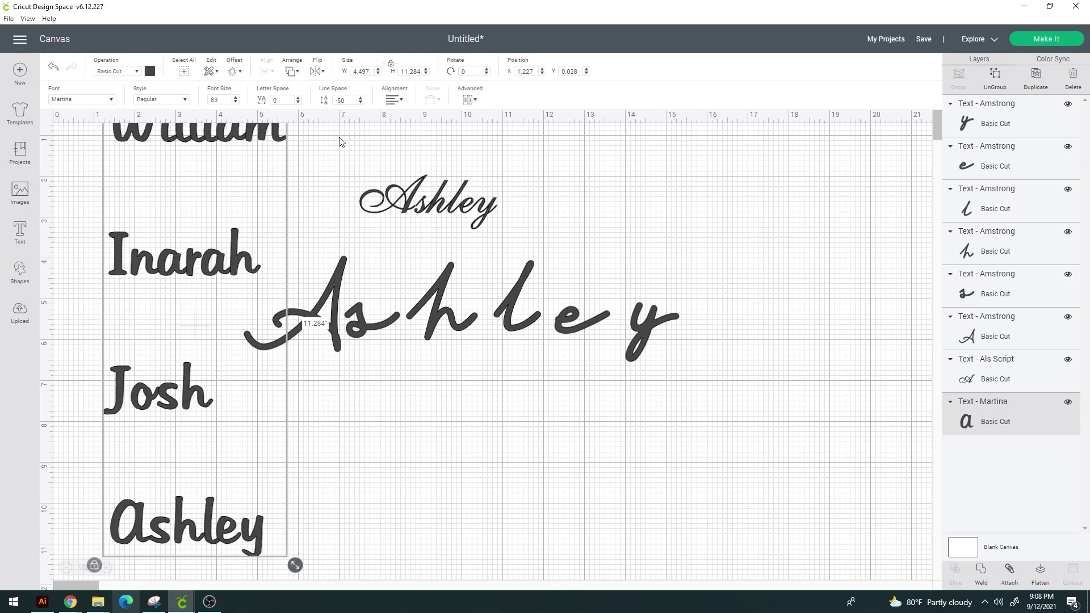
left_click(356, 356)
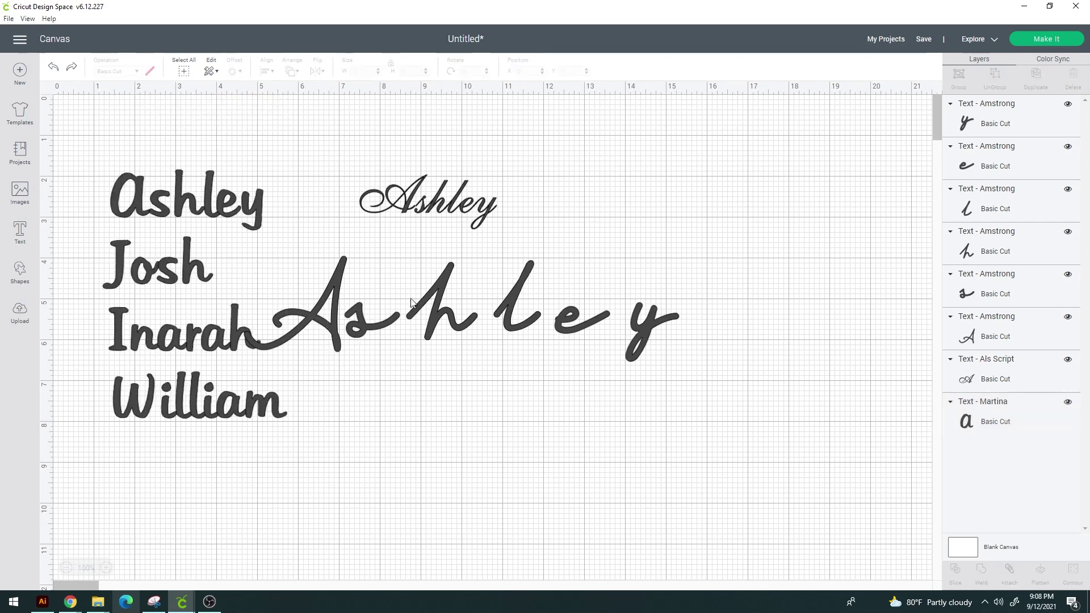
Center-align the lines of the Martina name list
left_click(256, 277)
left_click(243, 215)
left_click(405, 100)
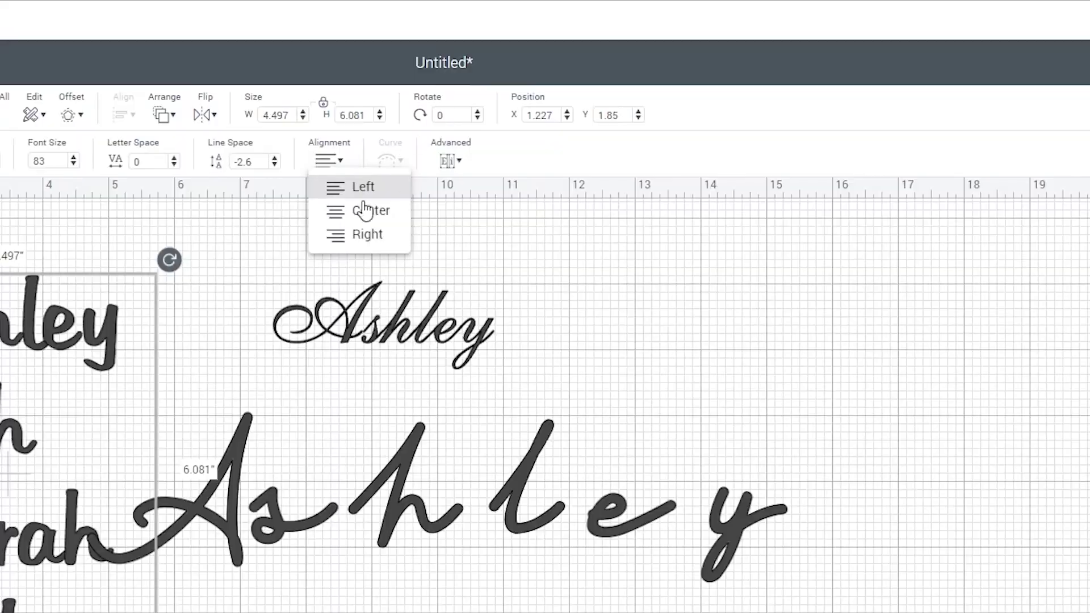
left_click(413, 131)
left_click(414, 134)
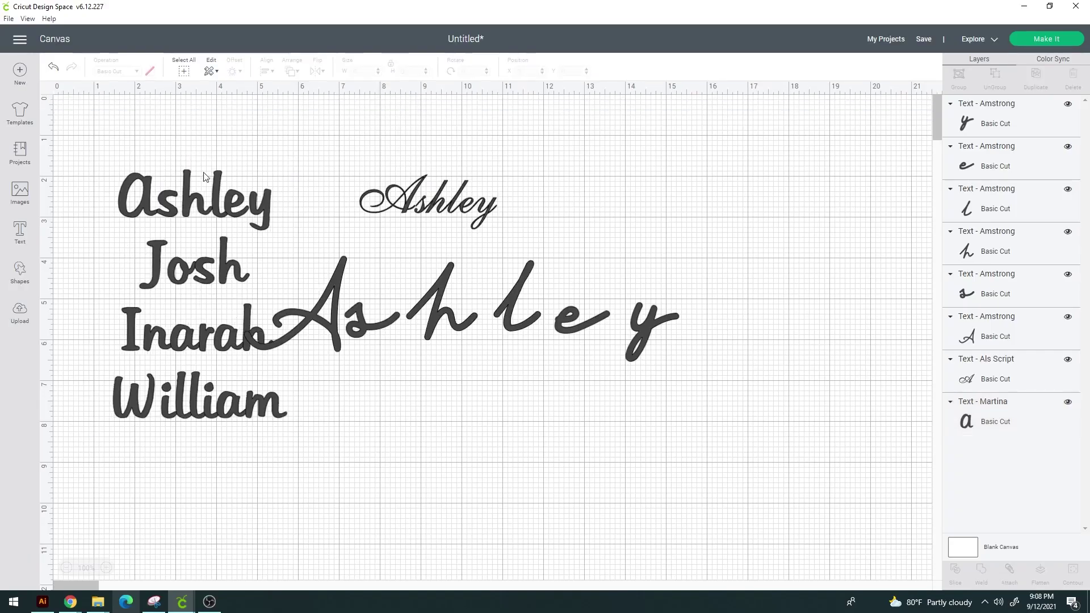
left_click(477, 186)
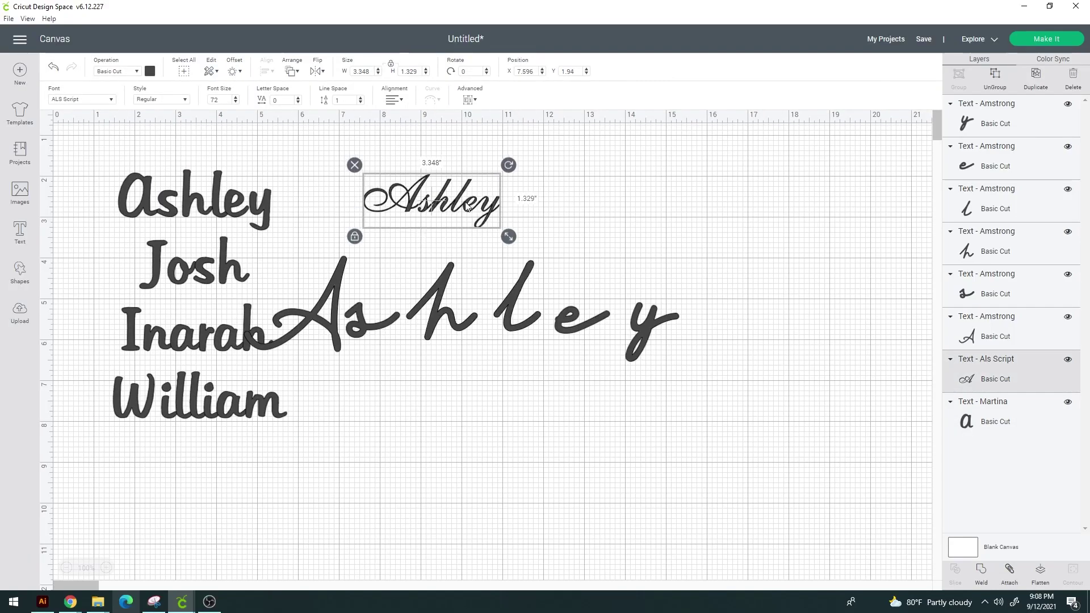
left_click(613, 200)
left_click(267, 187)
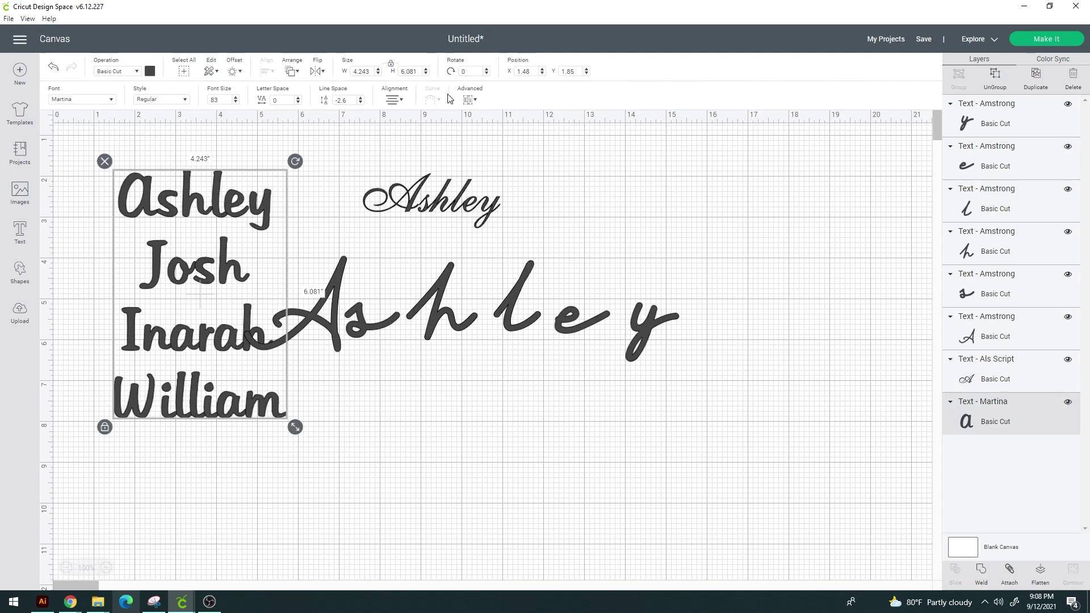
left_click(526, 224)
Add the text "Happy" in the Amstrong font and move it below the separated letters
left_click(20, 230)
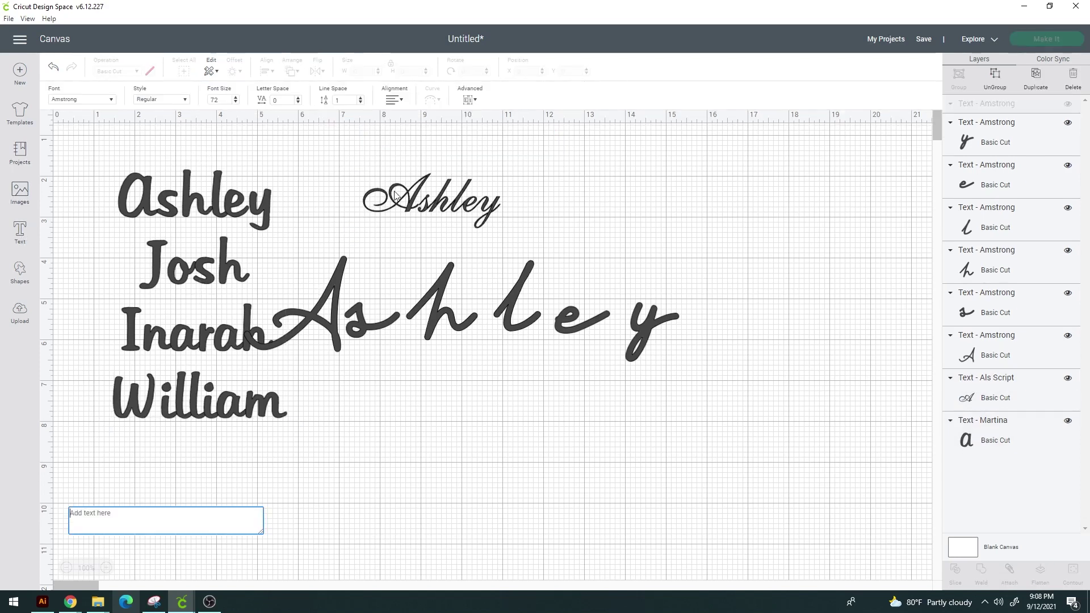
type("Happy")
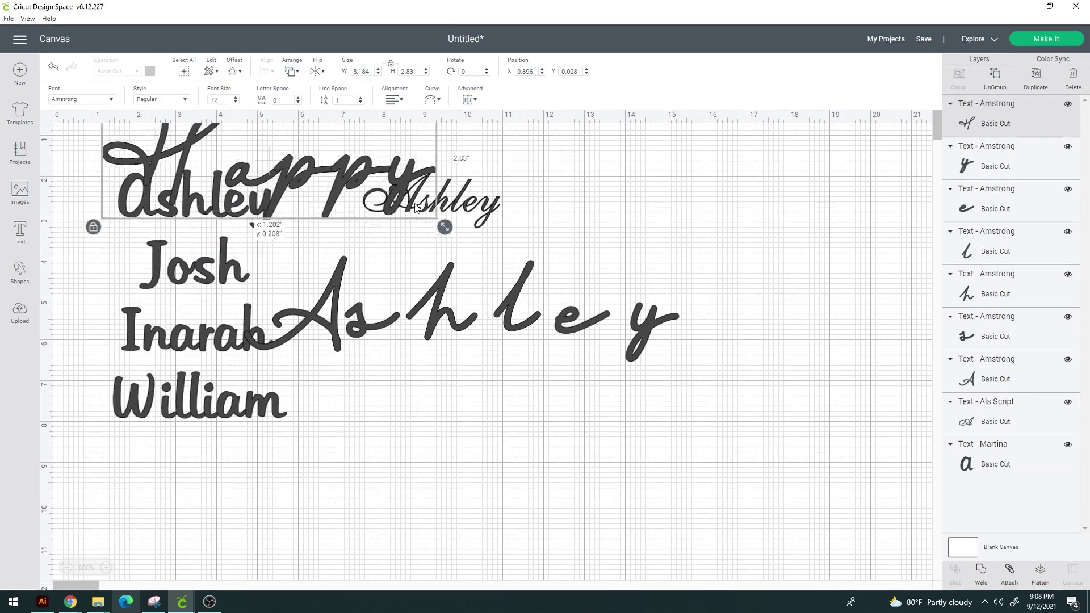
left_click_drag(362, 209, 553, 470)
Open the Curve diameter setting for the "Happy" text
left_click(437, 103)
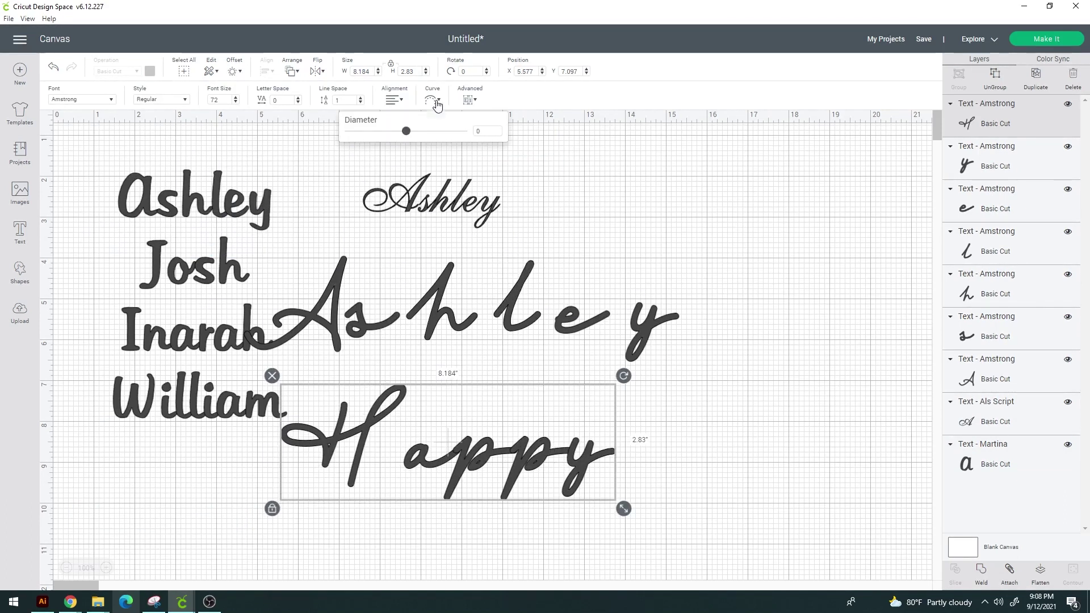